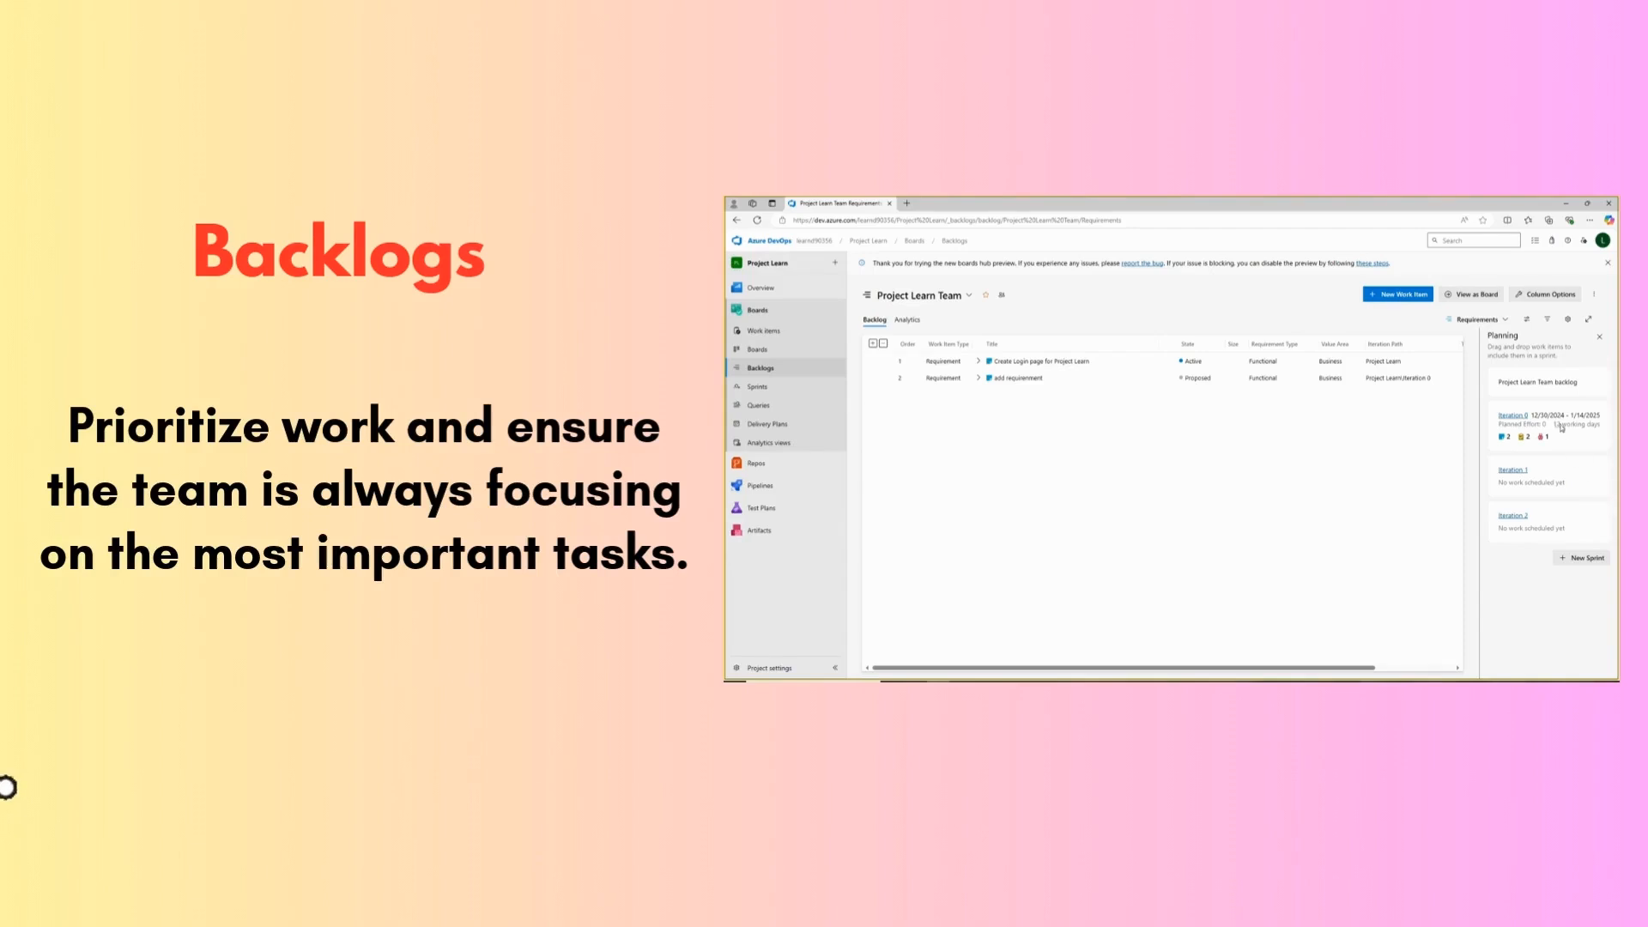
- Set the priority of the "Create login page" task under the Create Login page for Project Learn requirement to 1 and save it
{"action": "left_click", "coordinate": [980, 363]}
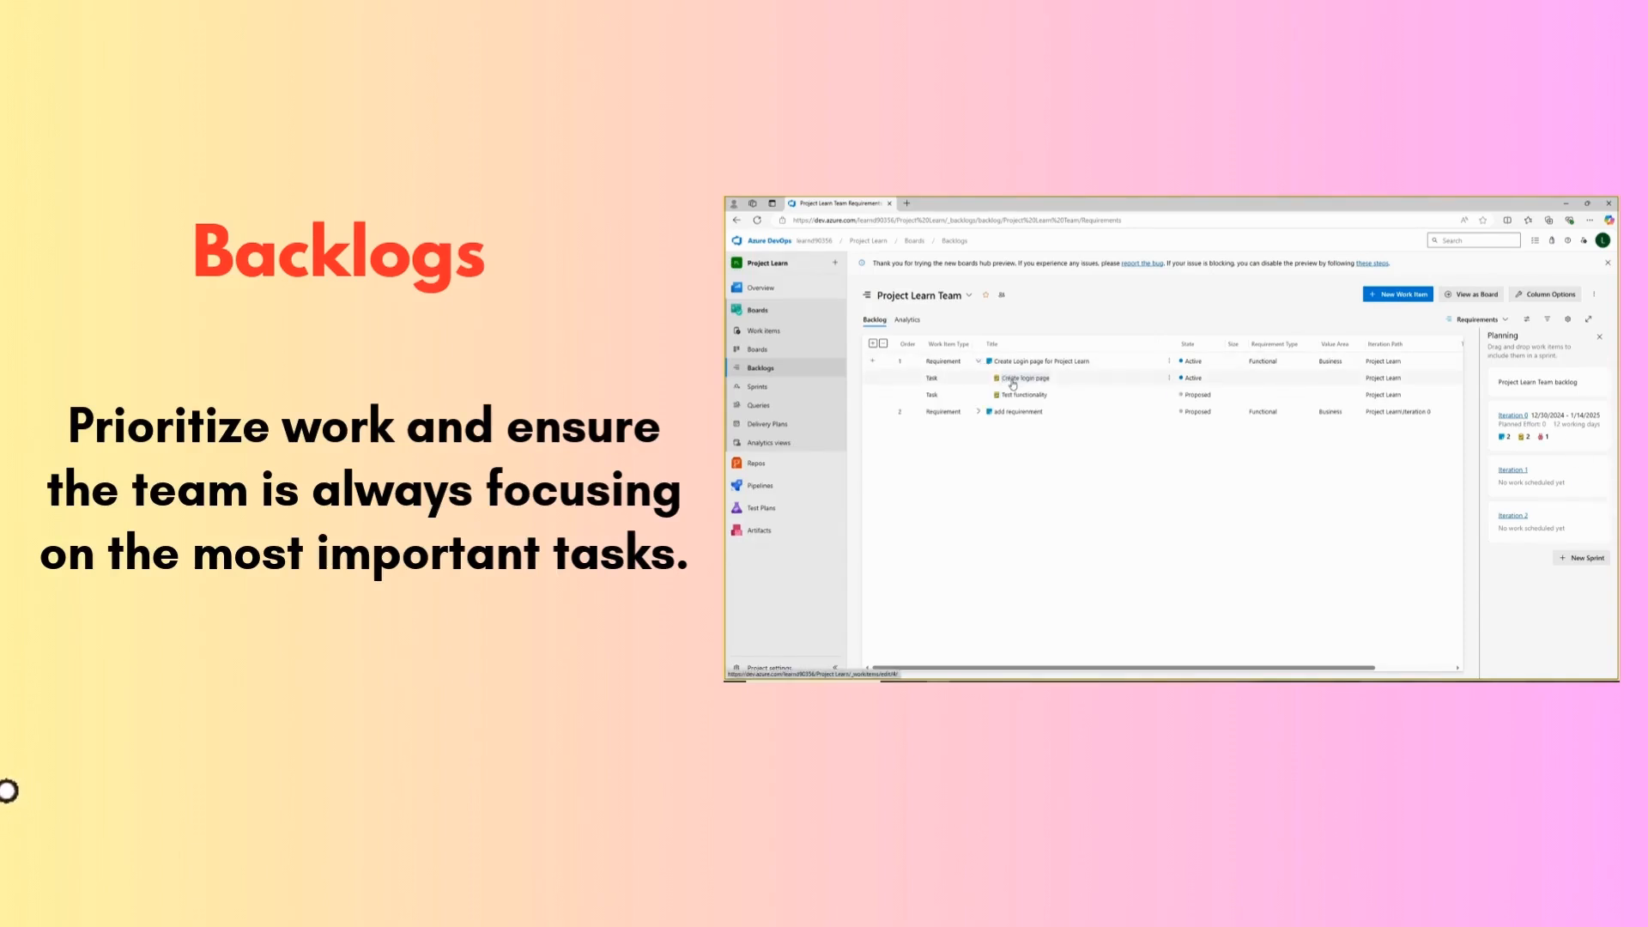
{"action": "left_click", "coordinate": [1014, 385]}
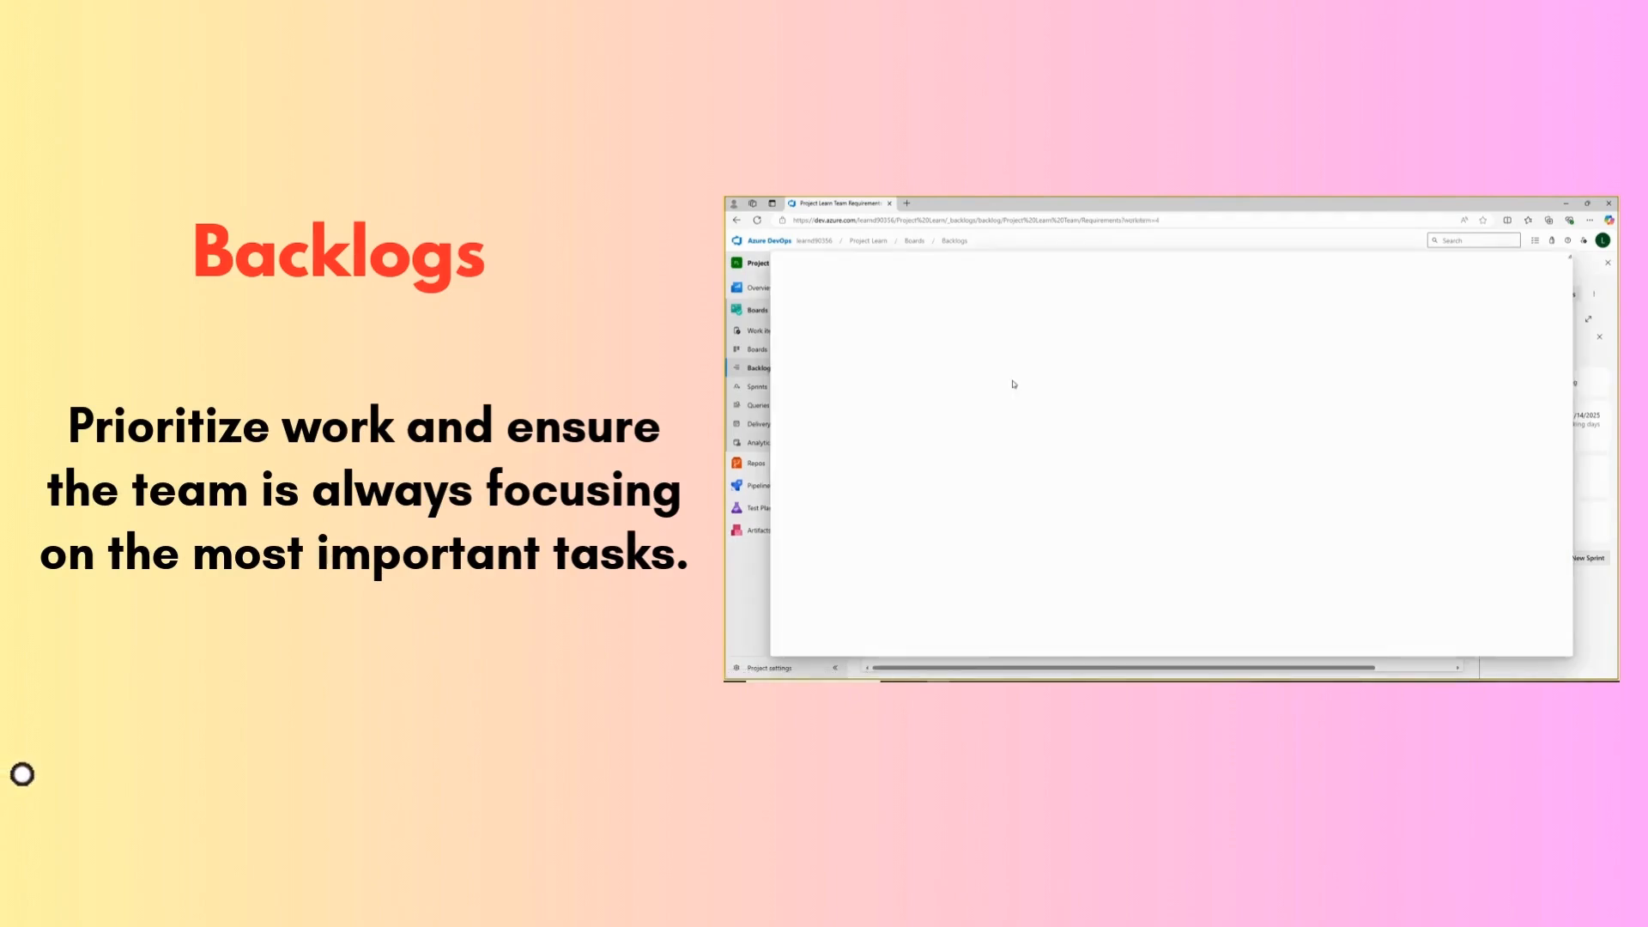
{"action": "left_click", "coordinate": [1223, 387]}
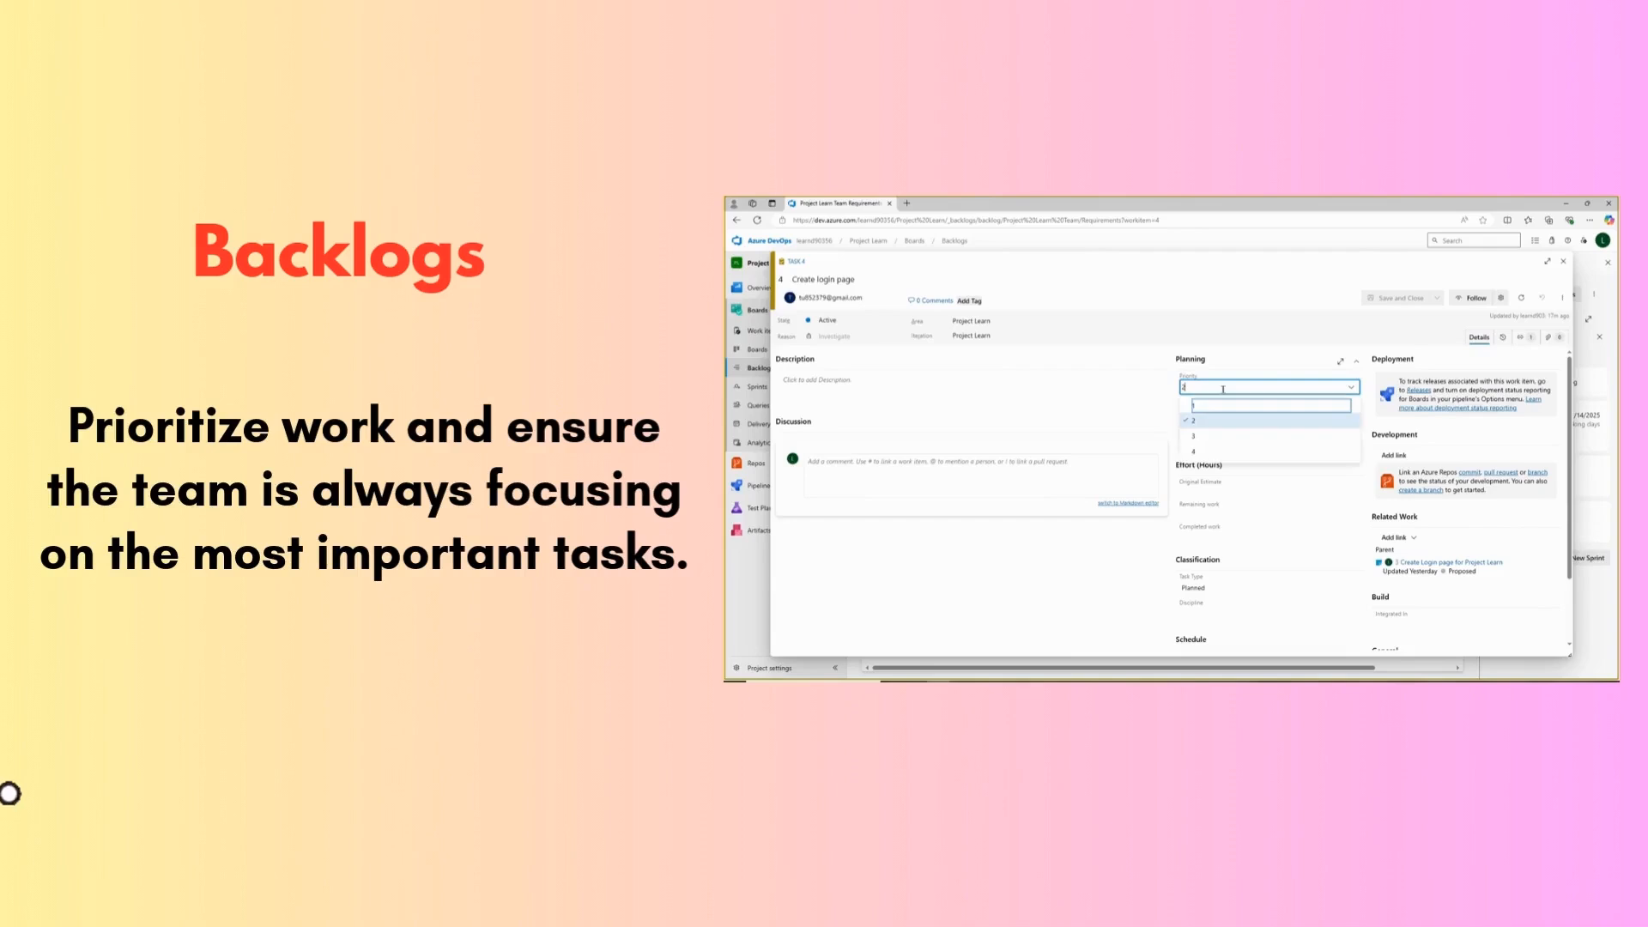
{"action": "left_click", "coordinate": [1198, 405]}
{"action": "left_click", "coordinate": [1383, 299]}
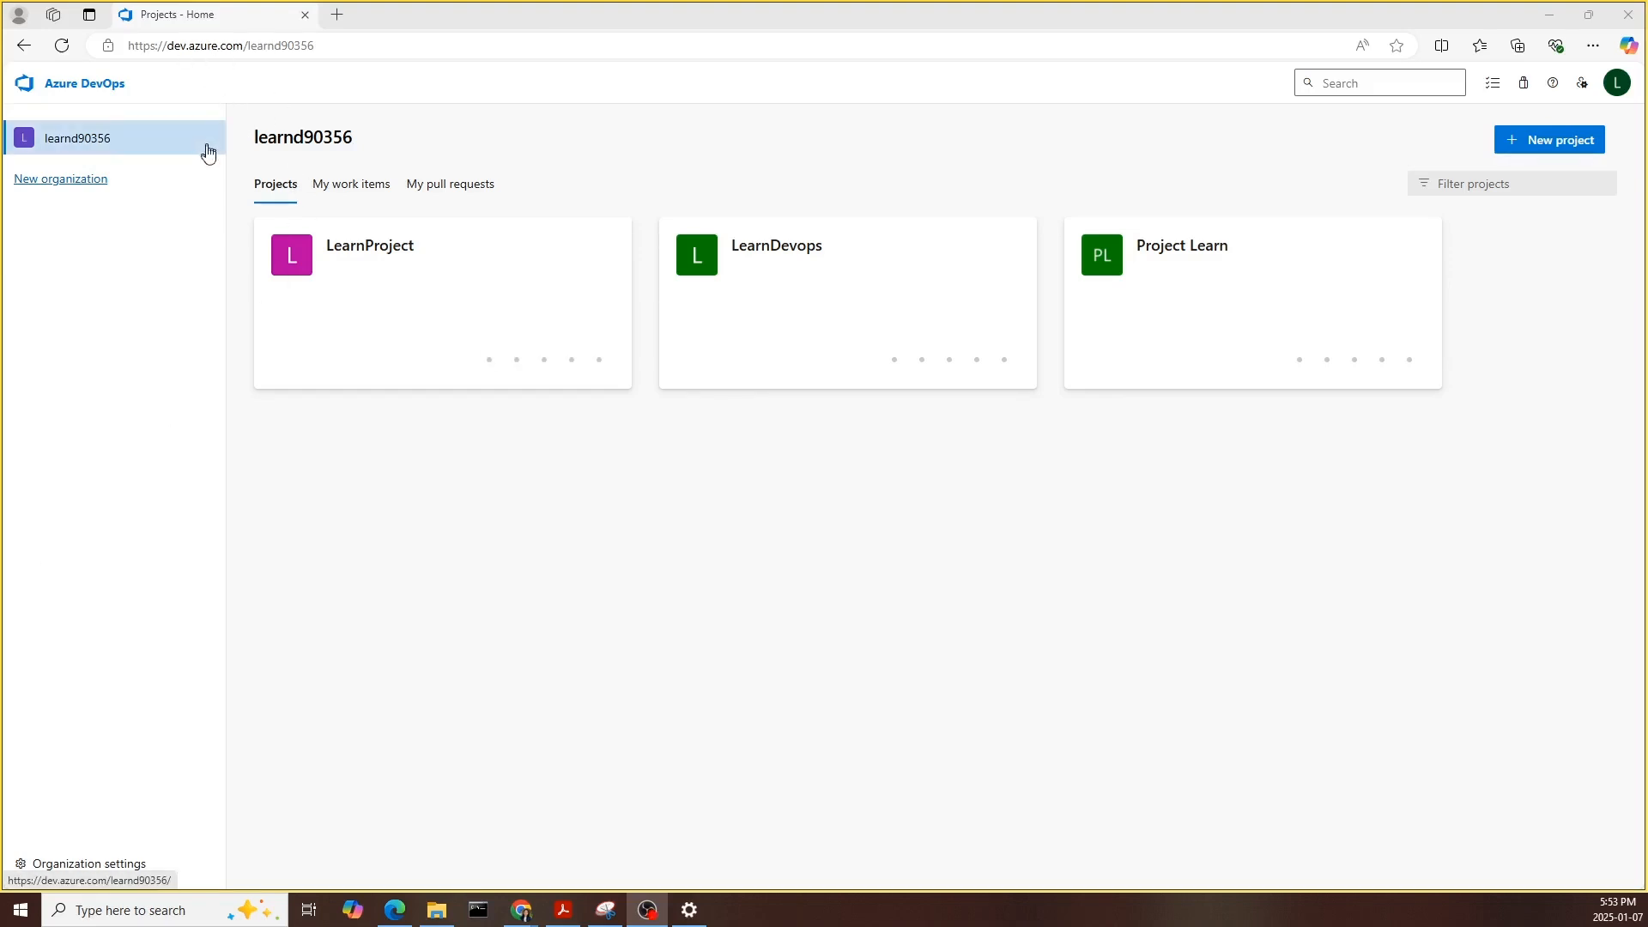
- Open LearnProject and show its list of work items
{"action": "left_click", "coordinate": [366, 299]}
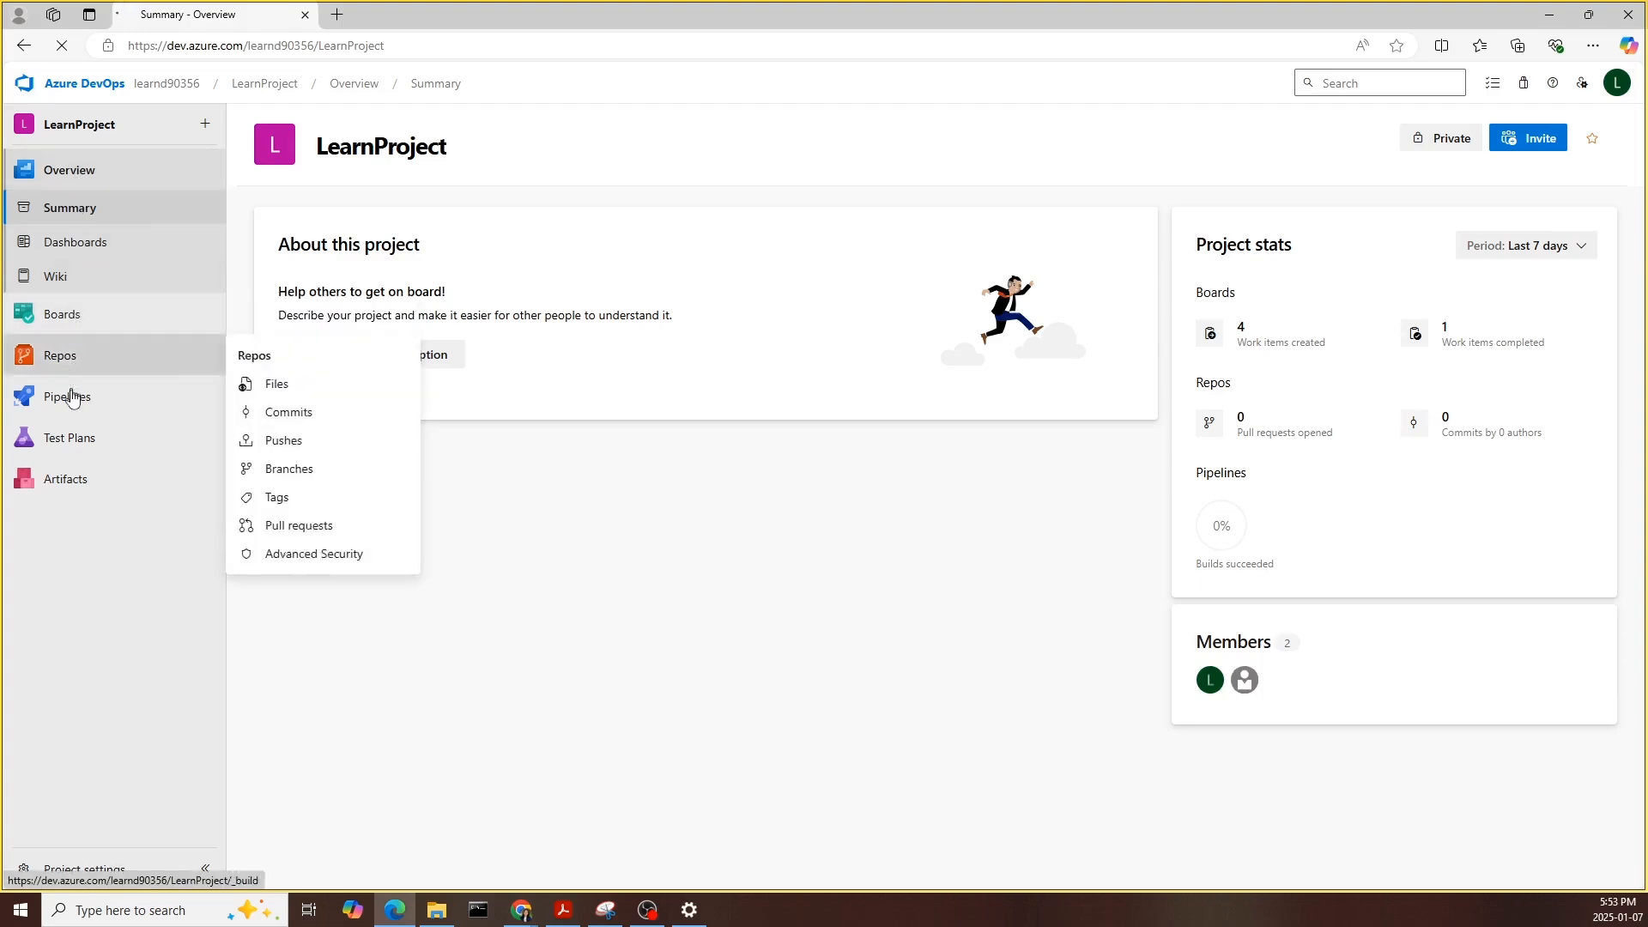
{"action": "mouse_move", "coordinate": [77, 319]}
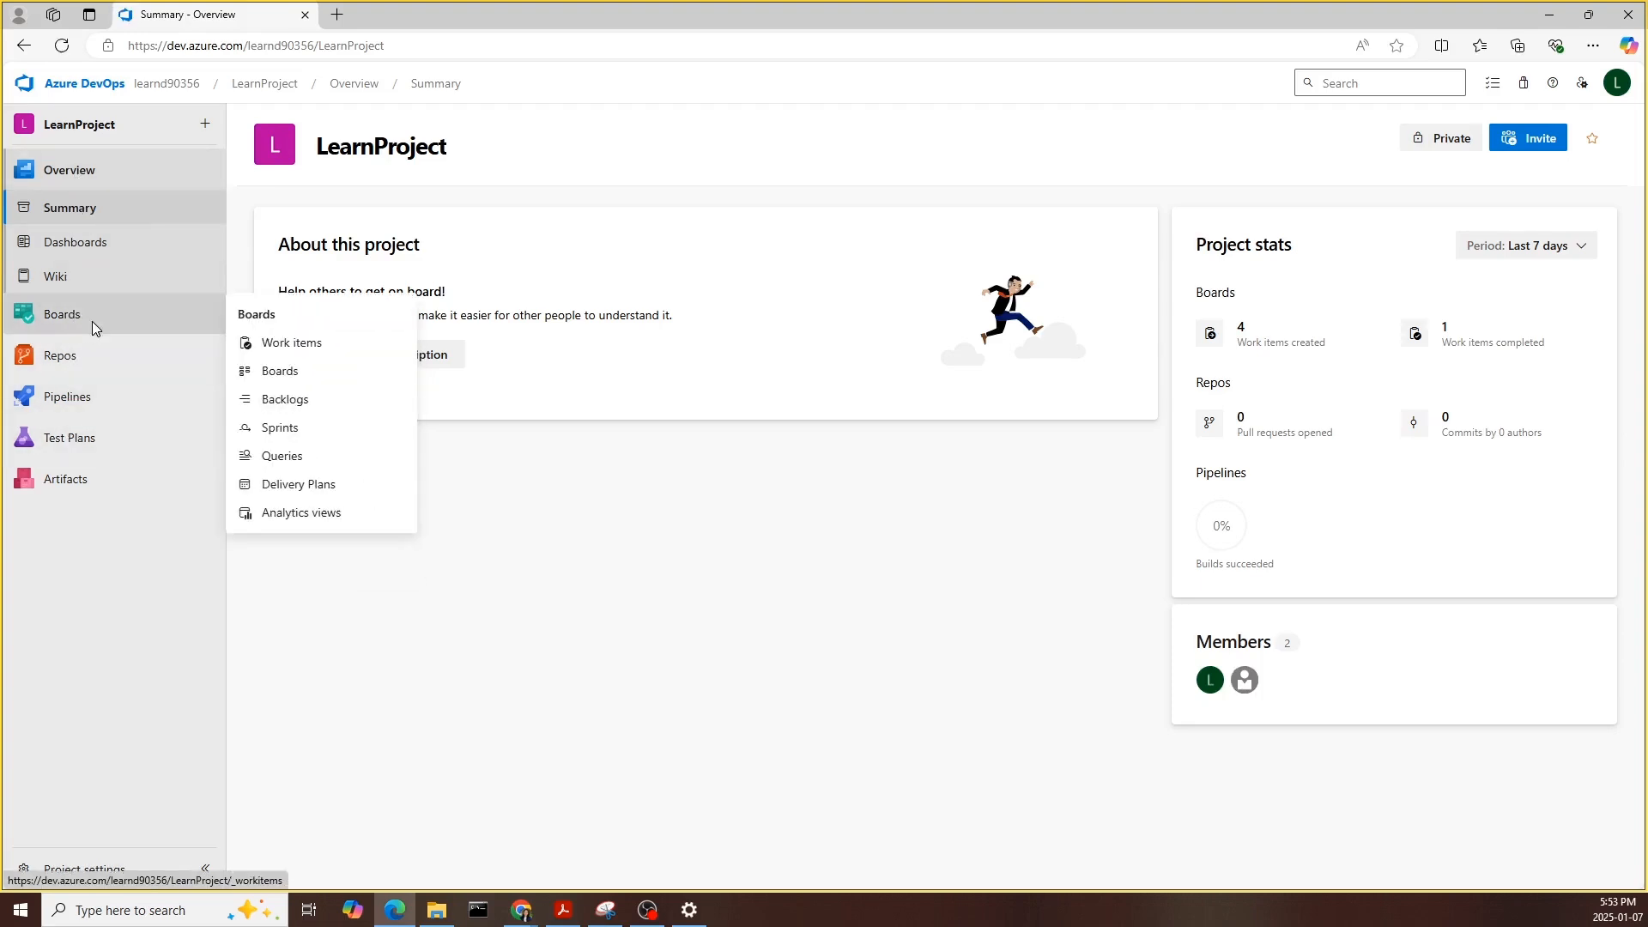
{"action": "left_click", "coordinate": [275, 353]}
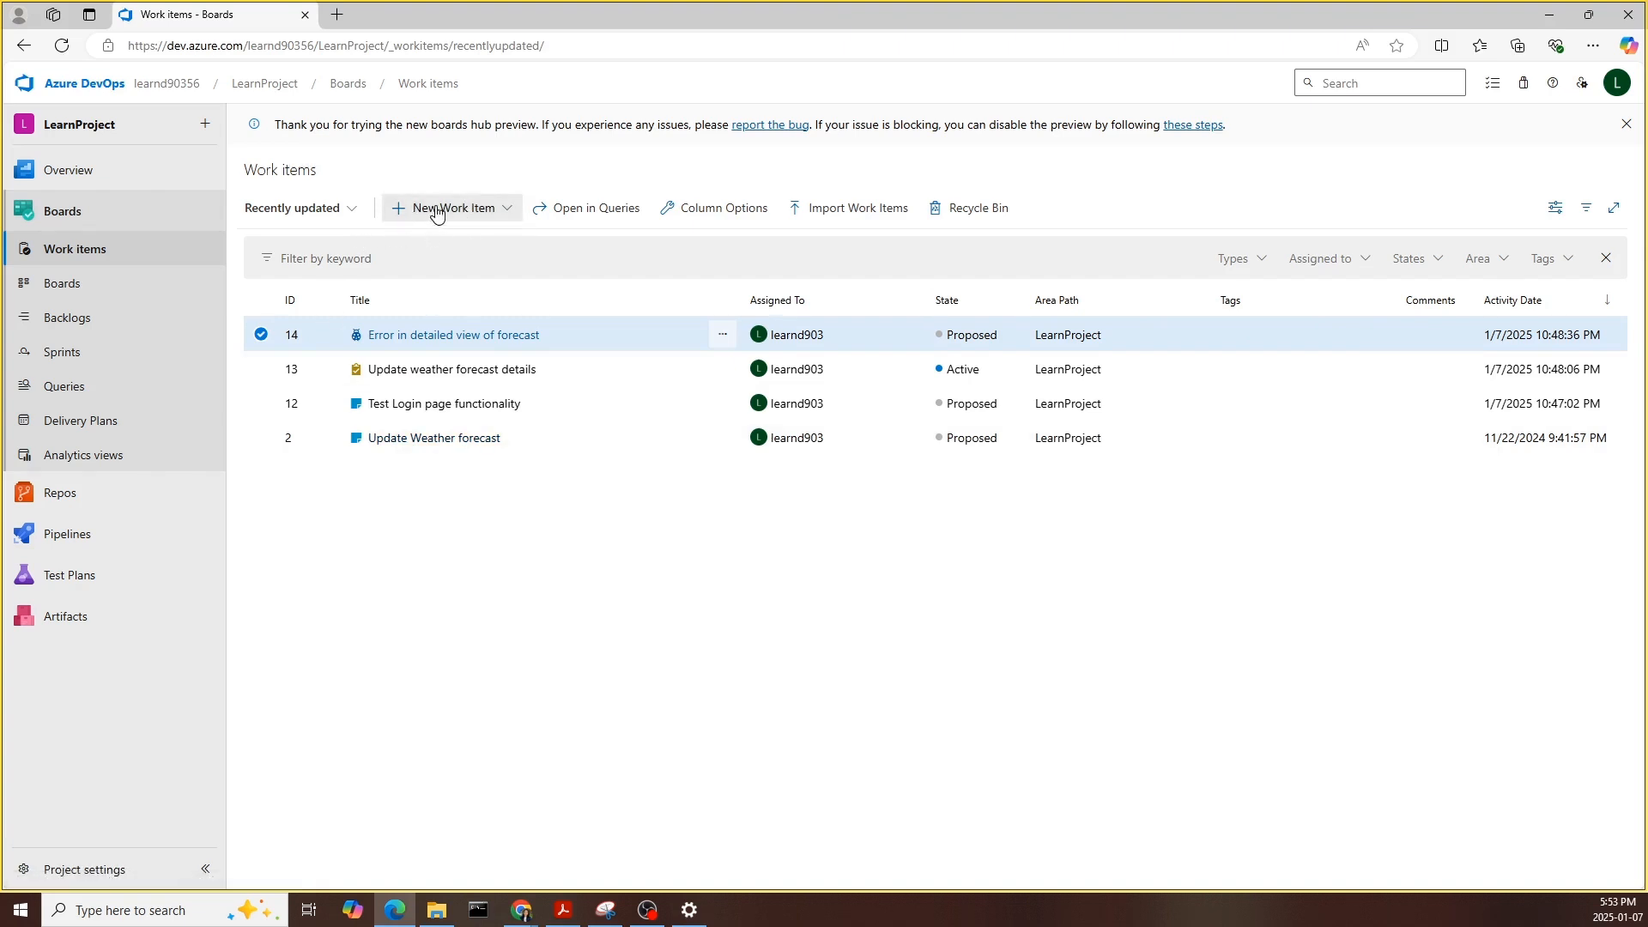
- Create a requirement titled "Update Screen 10 Functionality" with the description "Update all the testbox size of the screen 10", save it and return to the list
{"action": "left_click", "coordinate": [504, 214]}
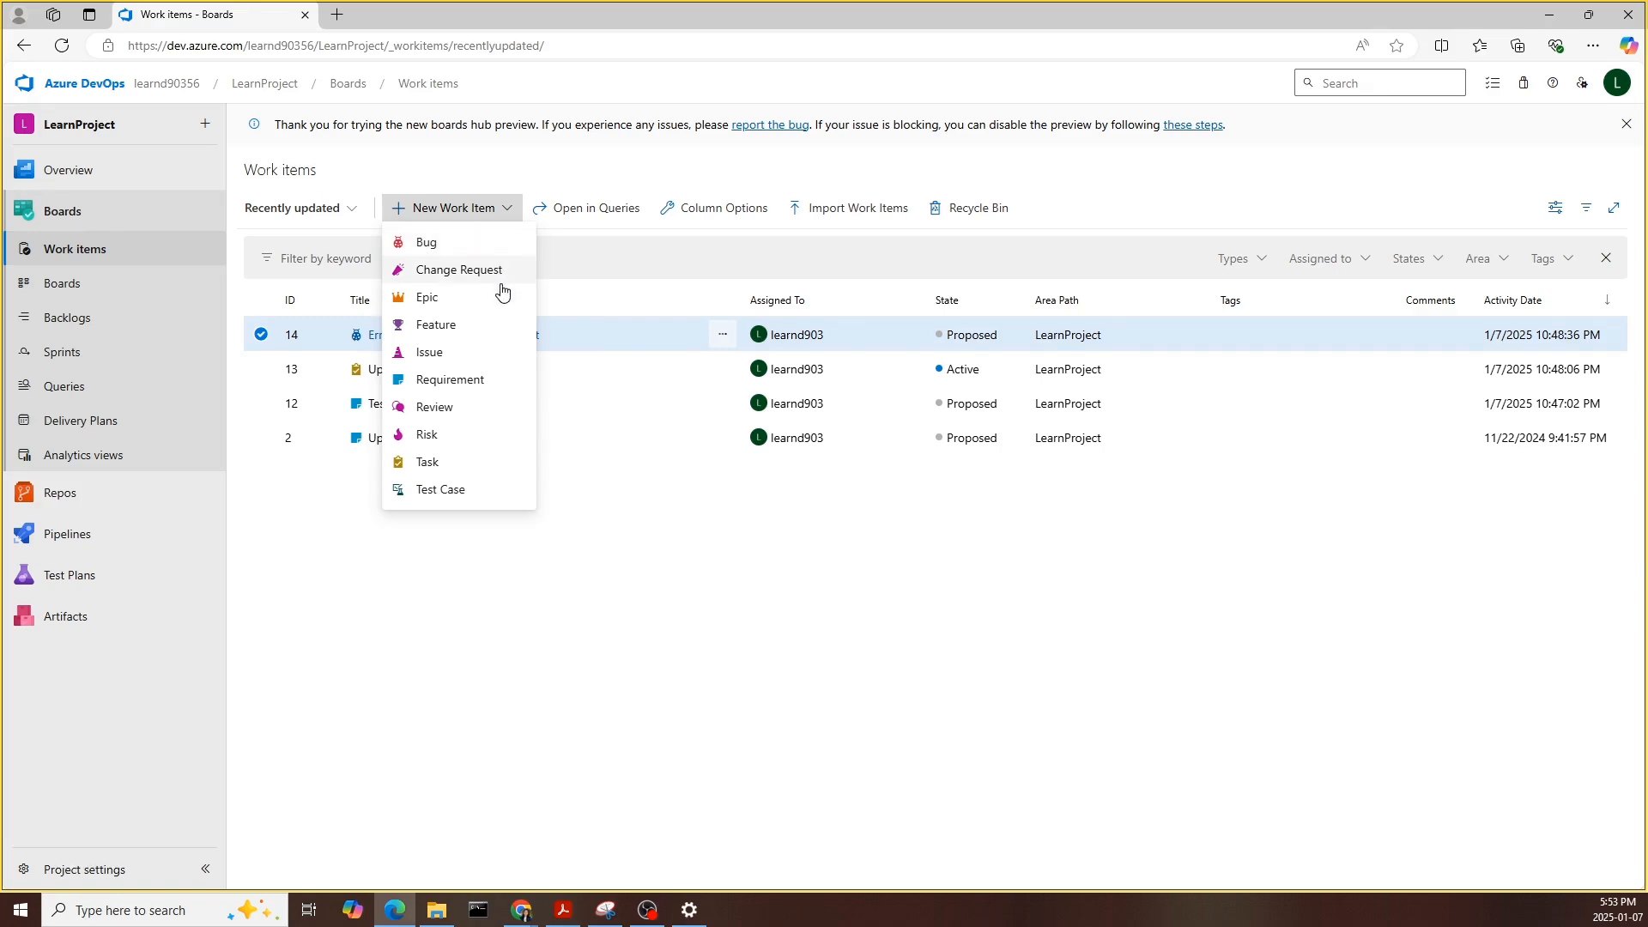
{"action": "left_click", "coordinate": [453, 381]}
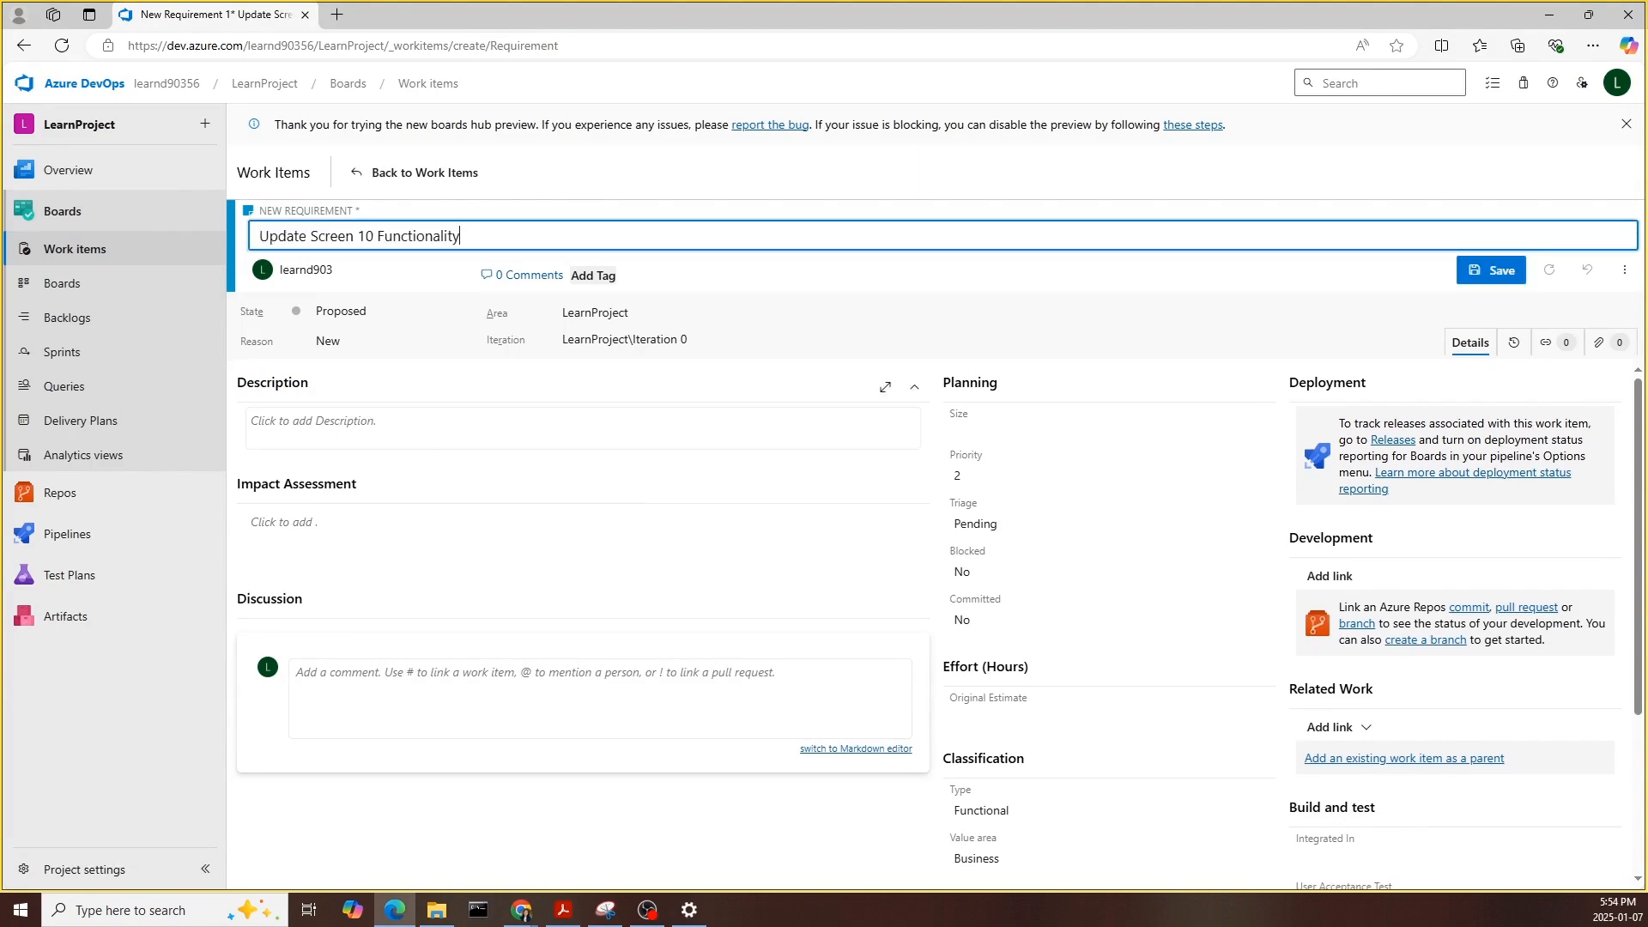
{"action": "left_click", "coordinate": [313, 422]}
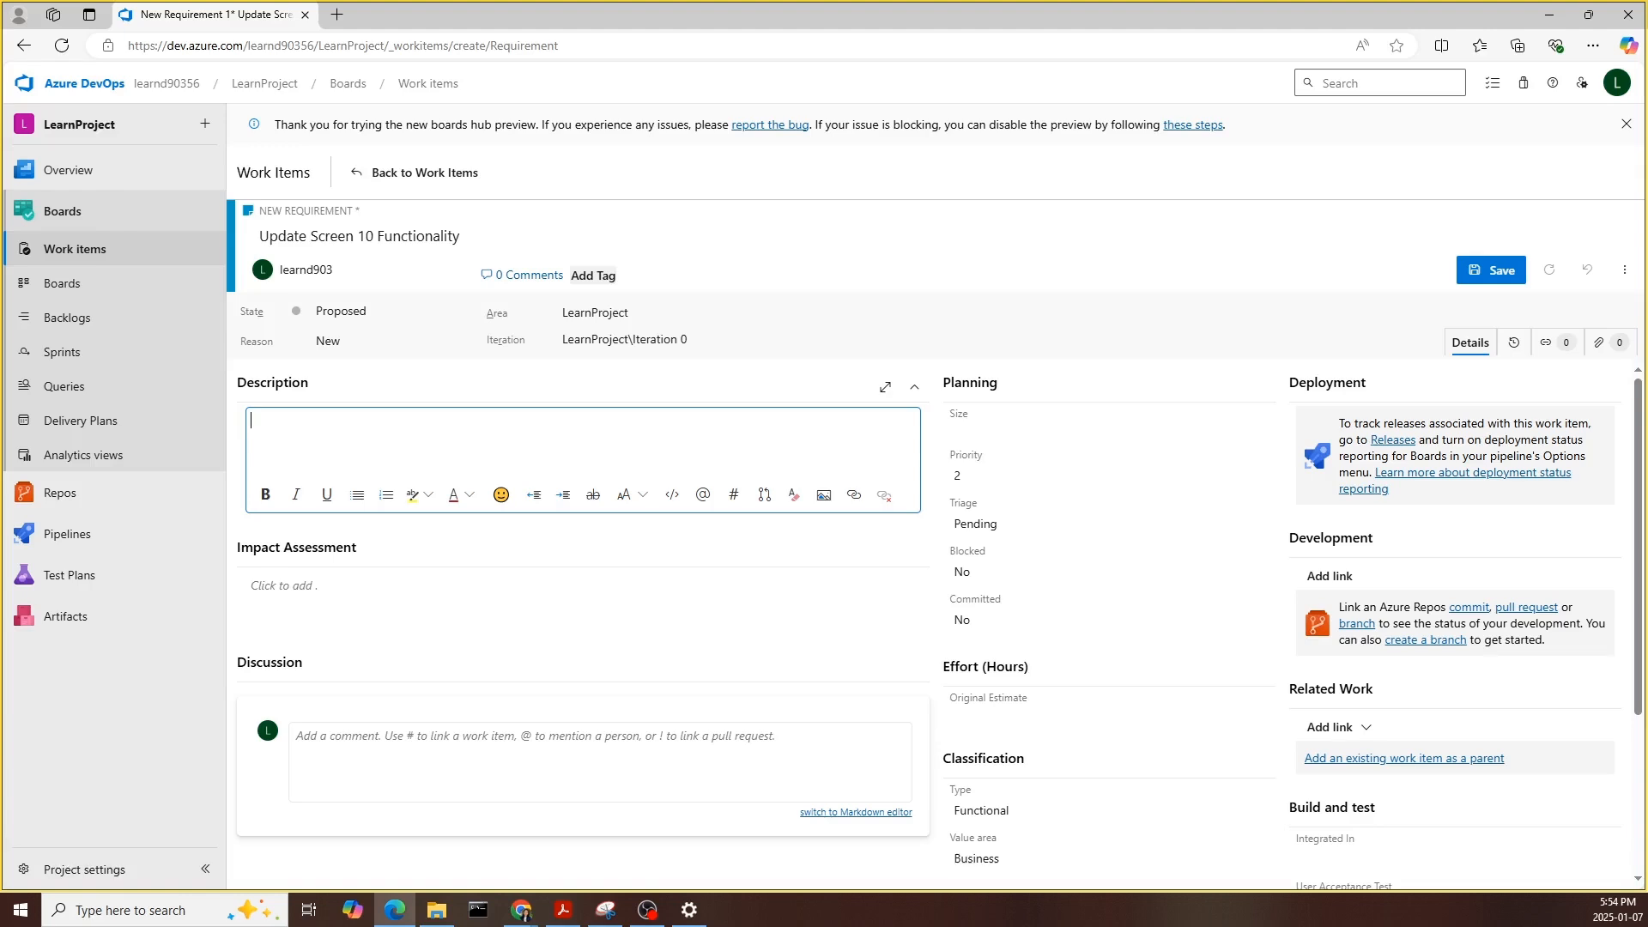
{"action": "type", "text": "Update"}
{"action": "type", "text": "all the testbox size of the screen 10"}
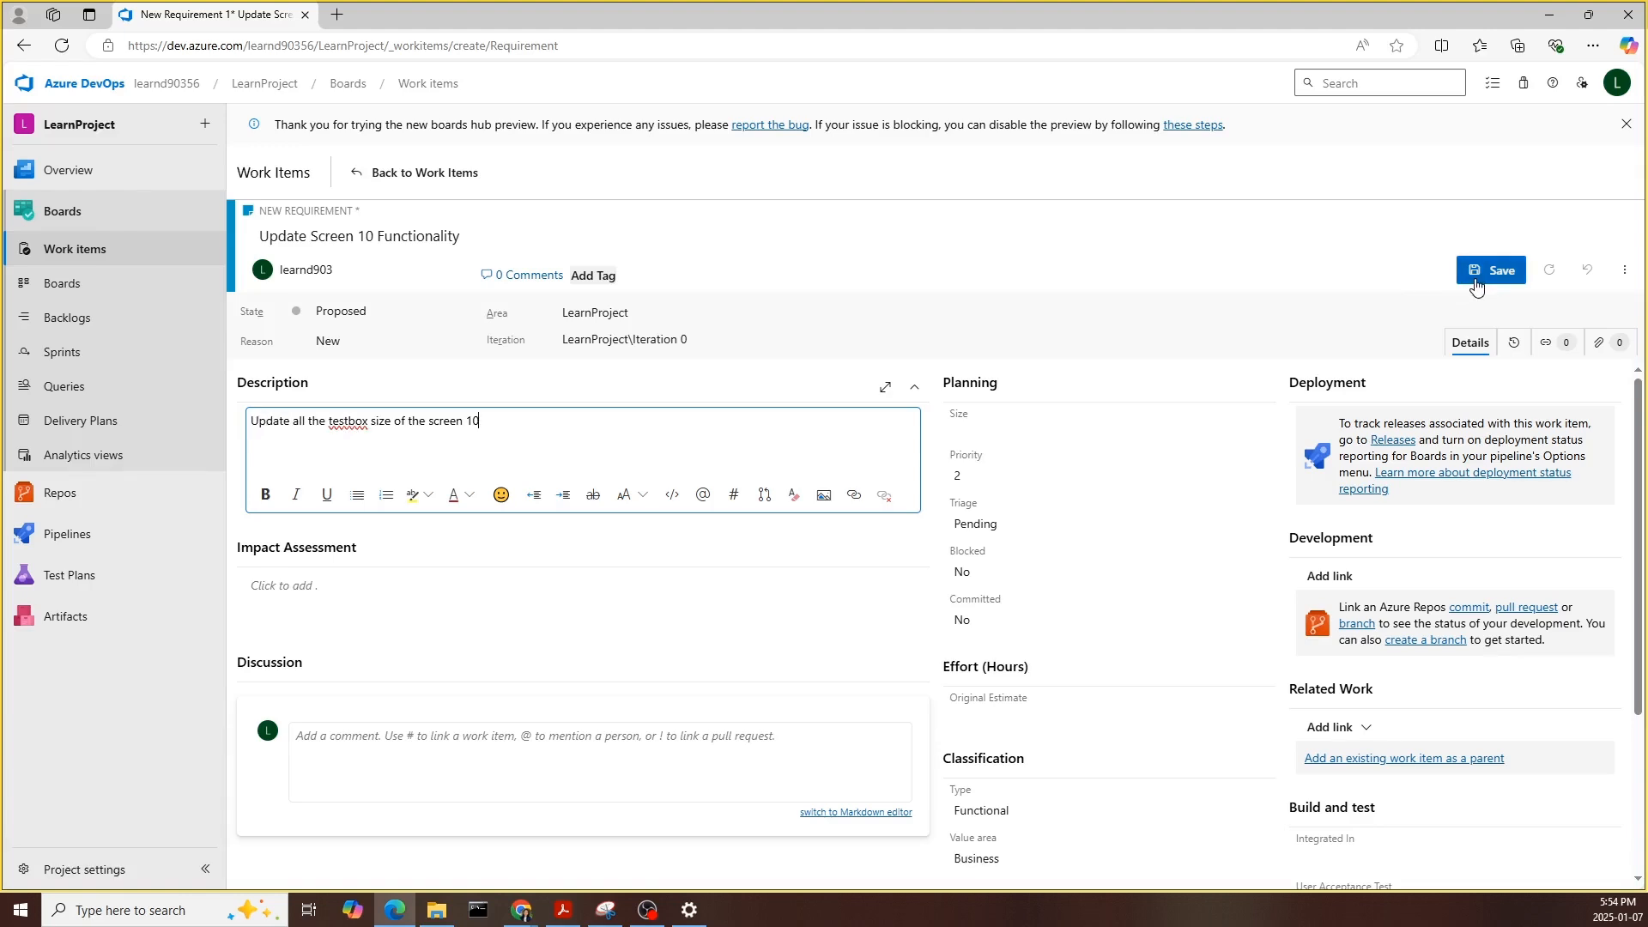
{"action": "left_click", "coordinate": [1478, 273]}
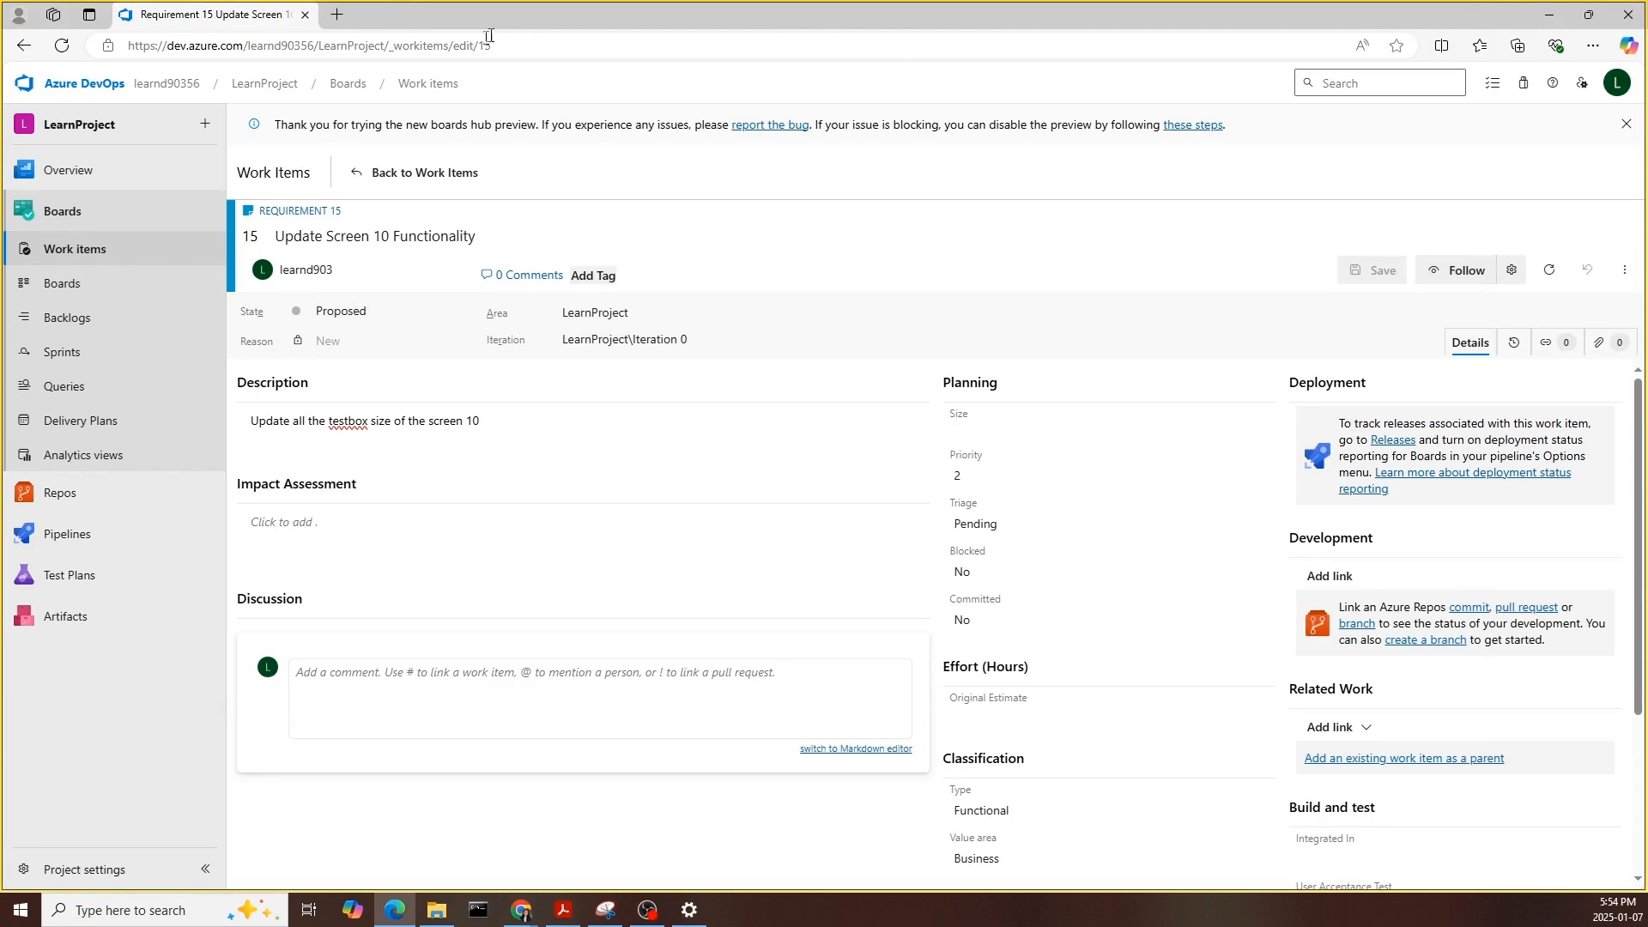
{"action": "left_click", "coordinate": [390, 185]}
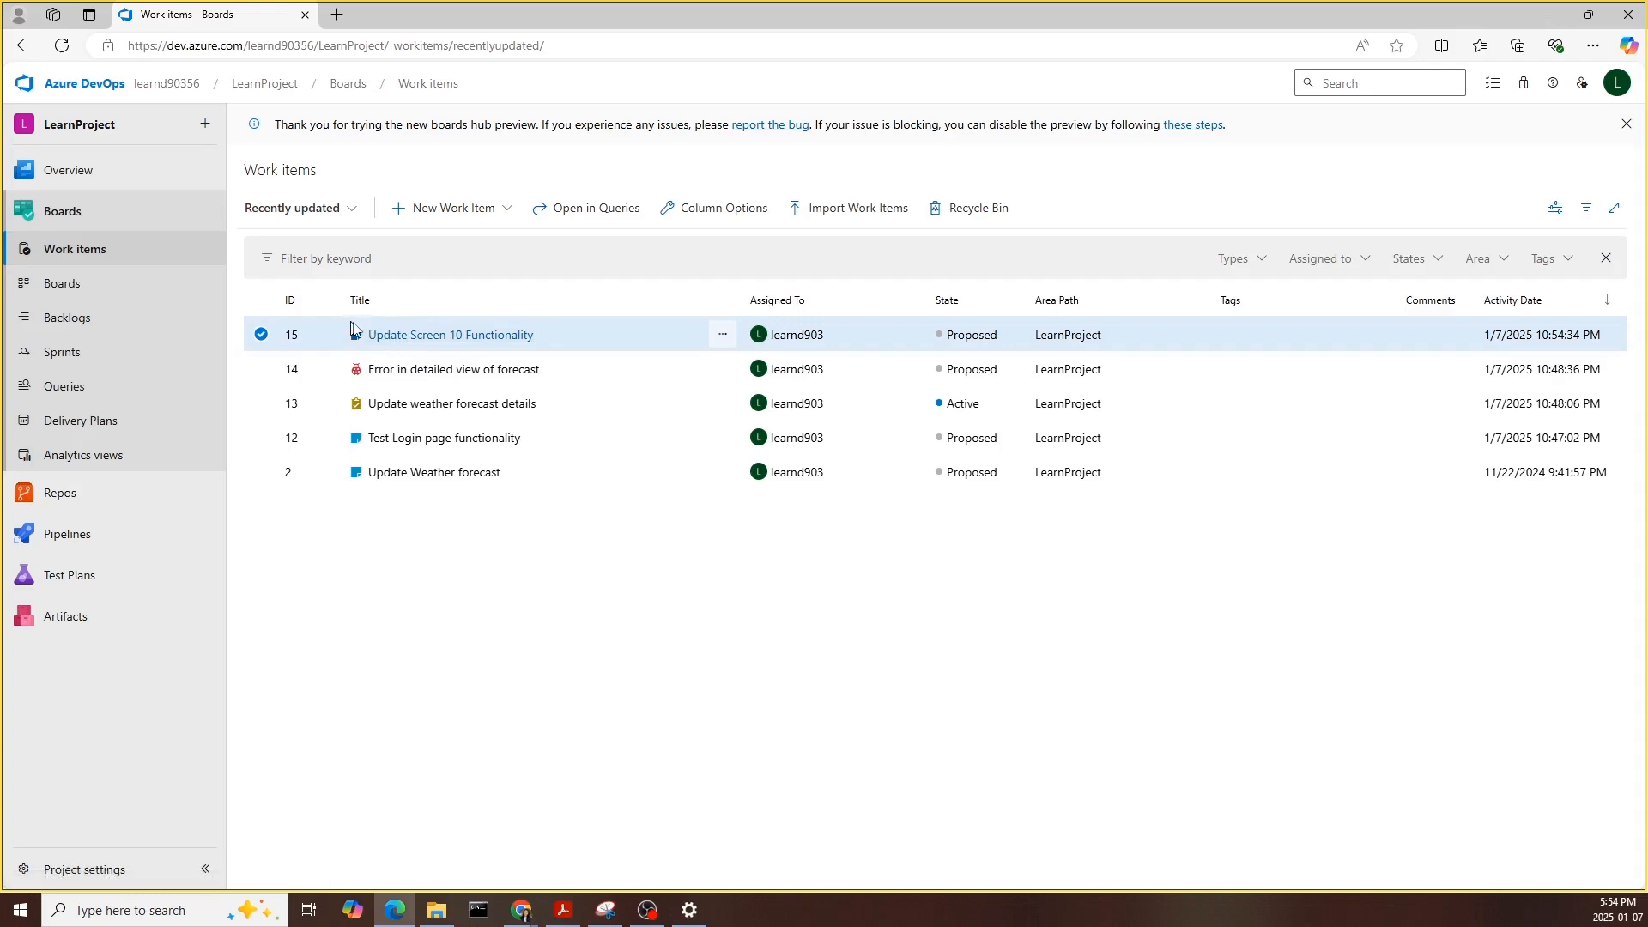
- Move the Update Screen 10 Functionality card on the team board through Active and Resolved to Closed, and check the backlog
{"action": "left_click", "coordinate": [77, 293]}
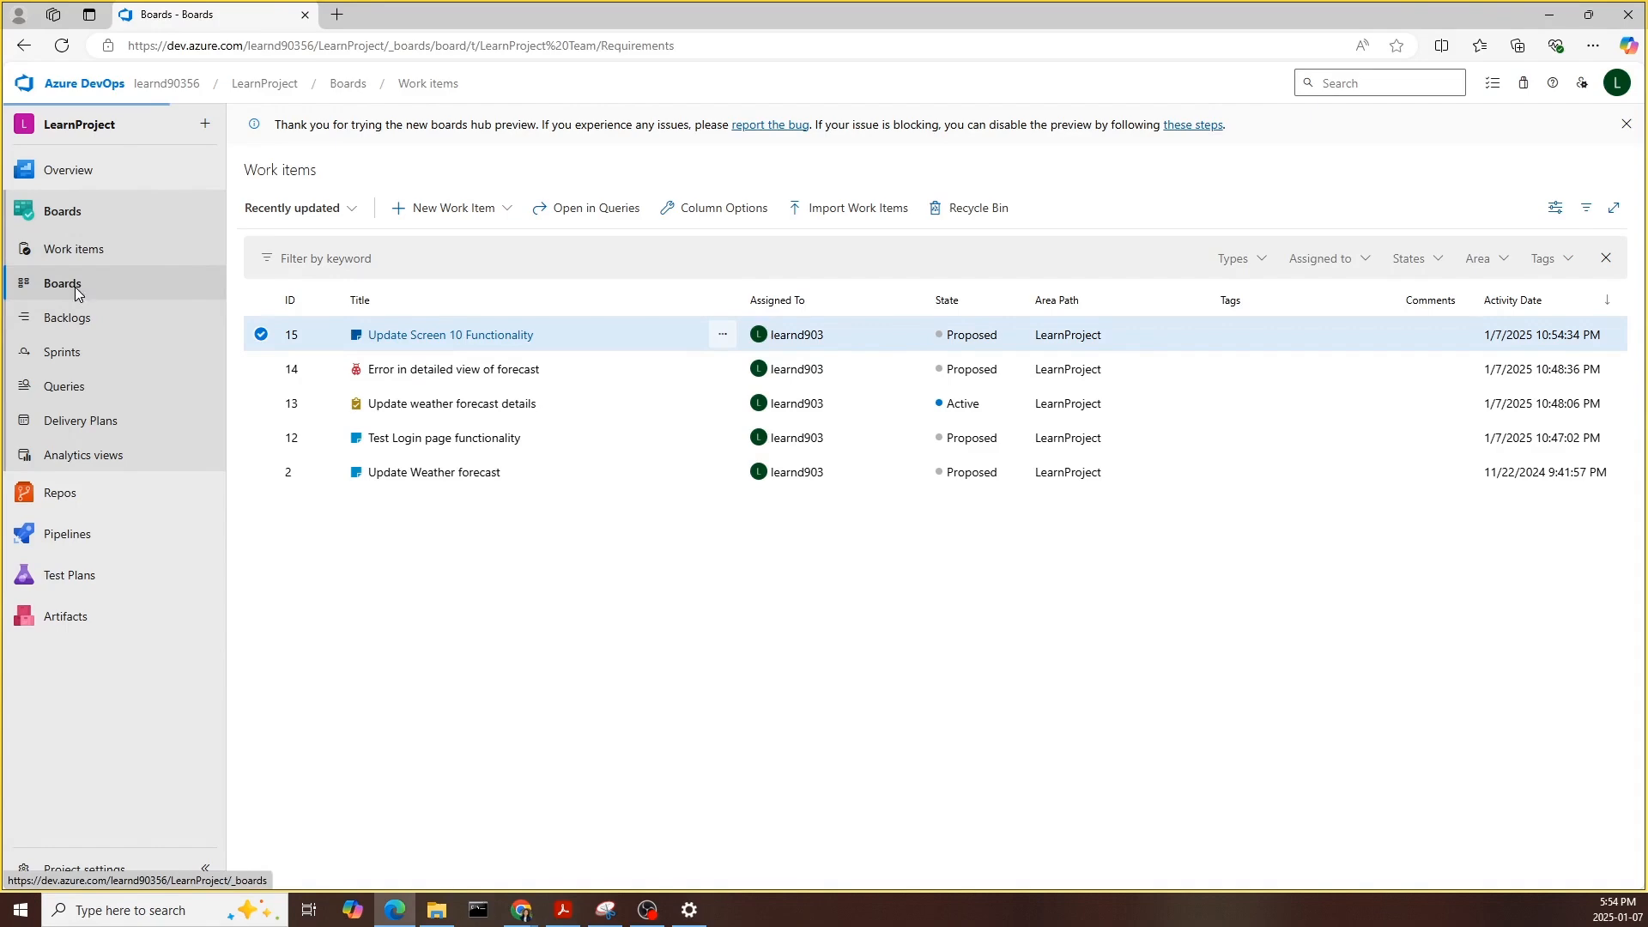
{"action": "left_click_drag", "start_coordinate": [475, 567], "coordinate": [769, 487]}
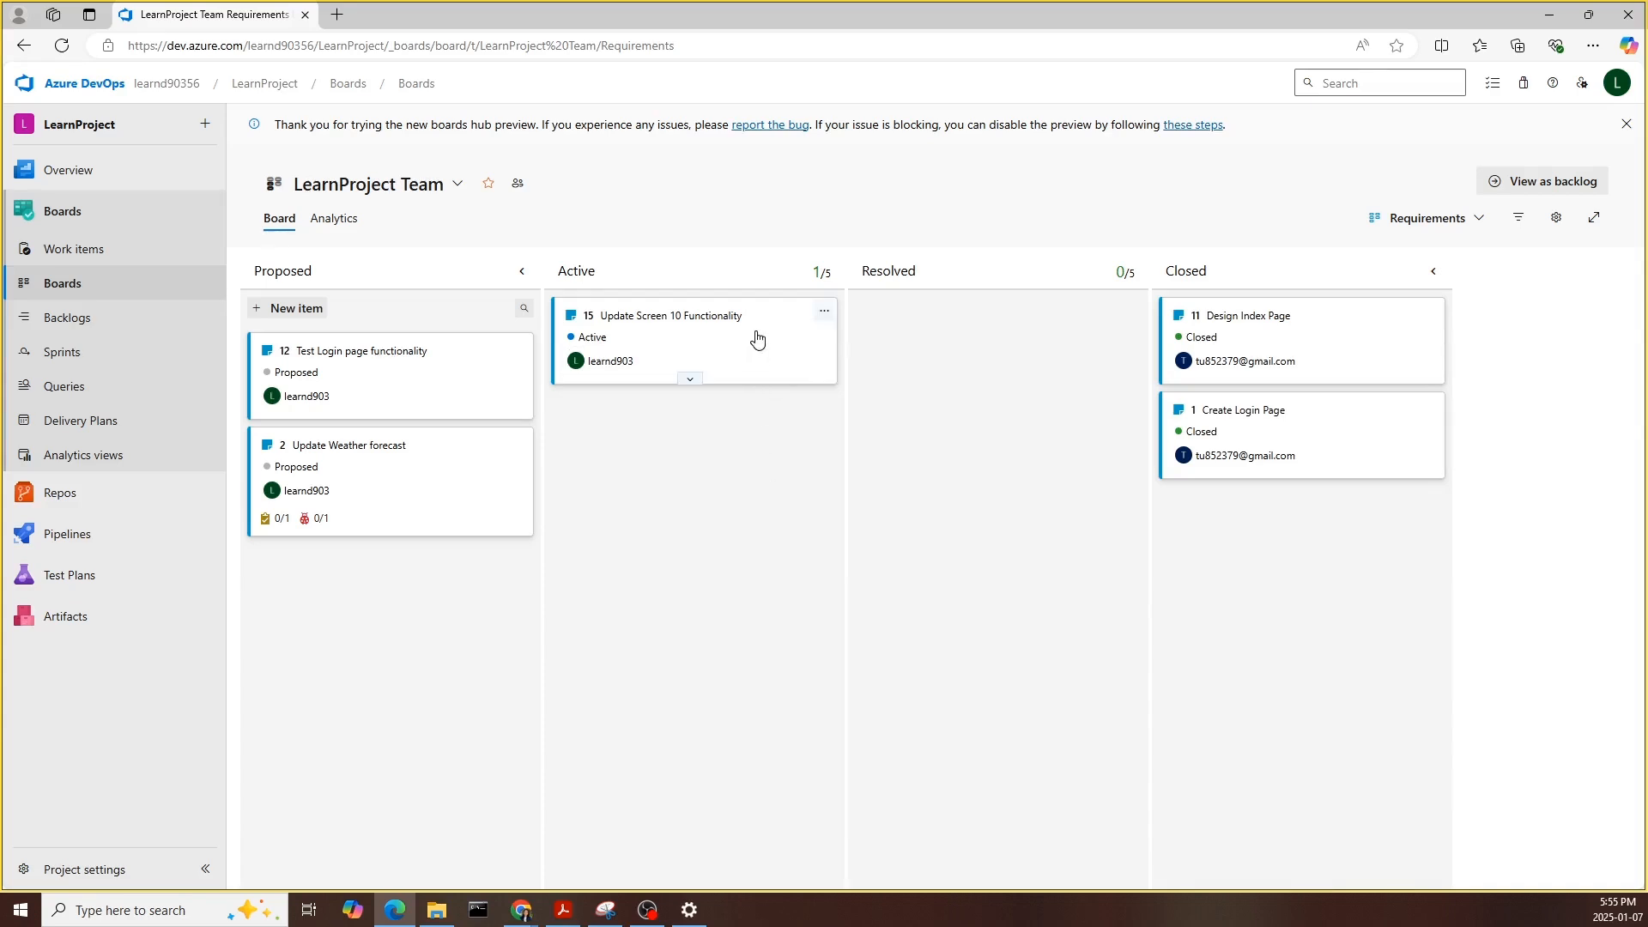
{"action": "left_click", "coordinate": [764, 331]}
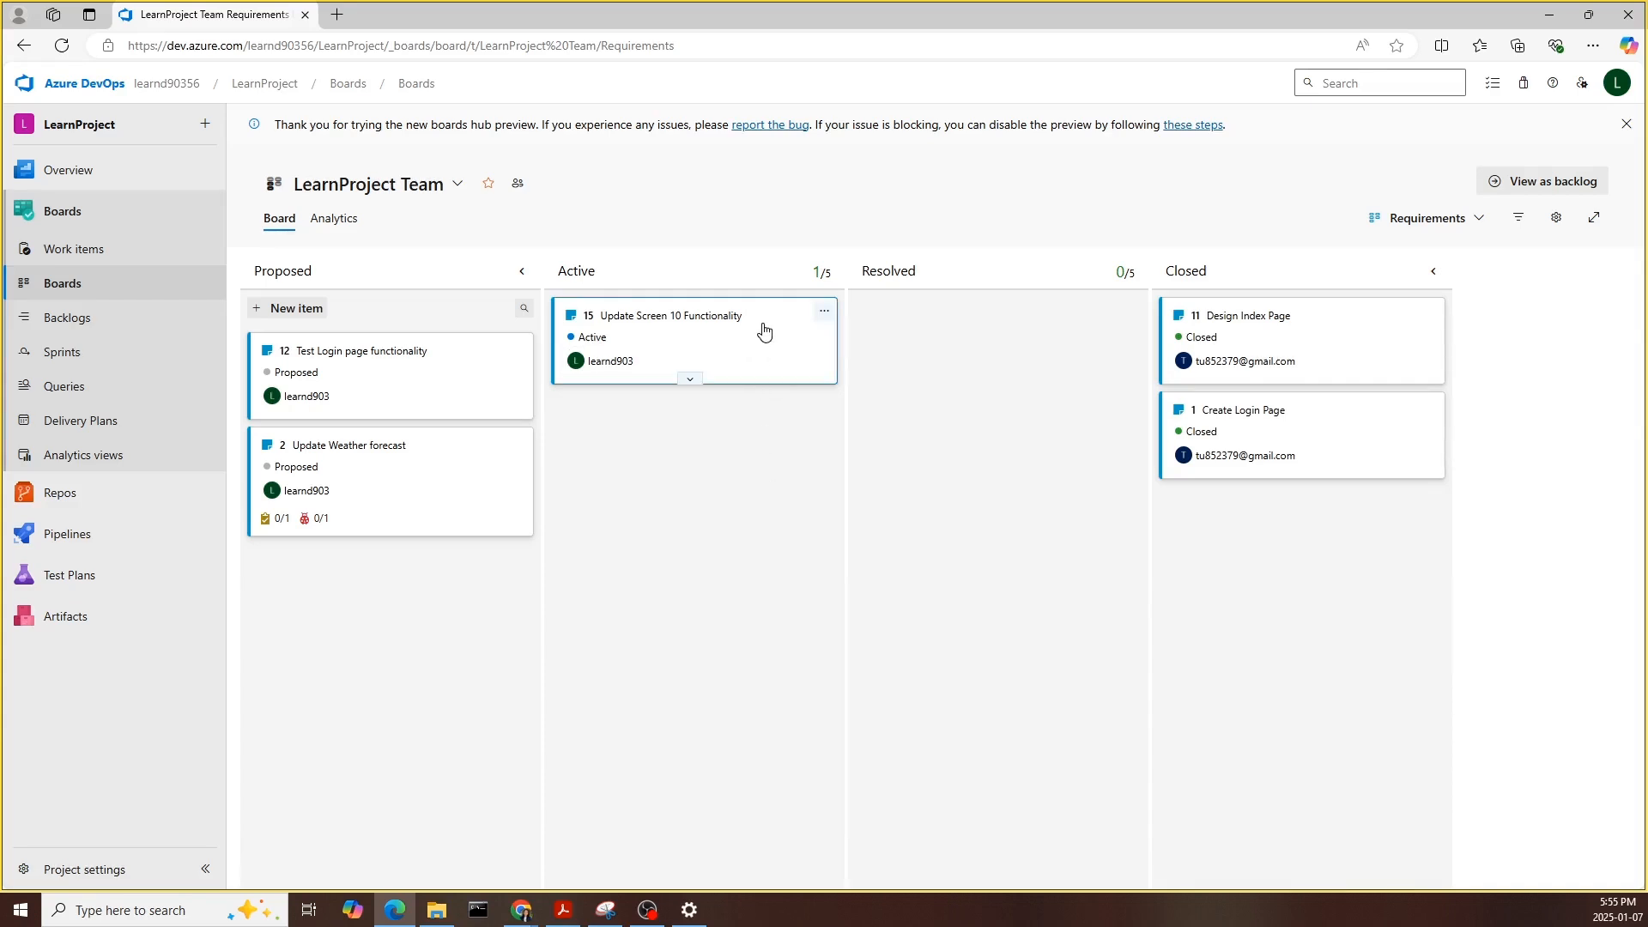
{"action": "left_click_drag", "start_coordinate": [763, 331], "coordinate": [1061, 327]}
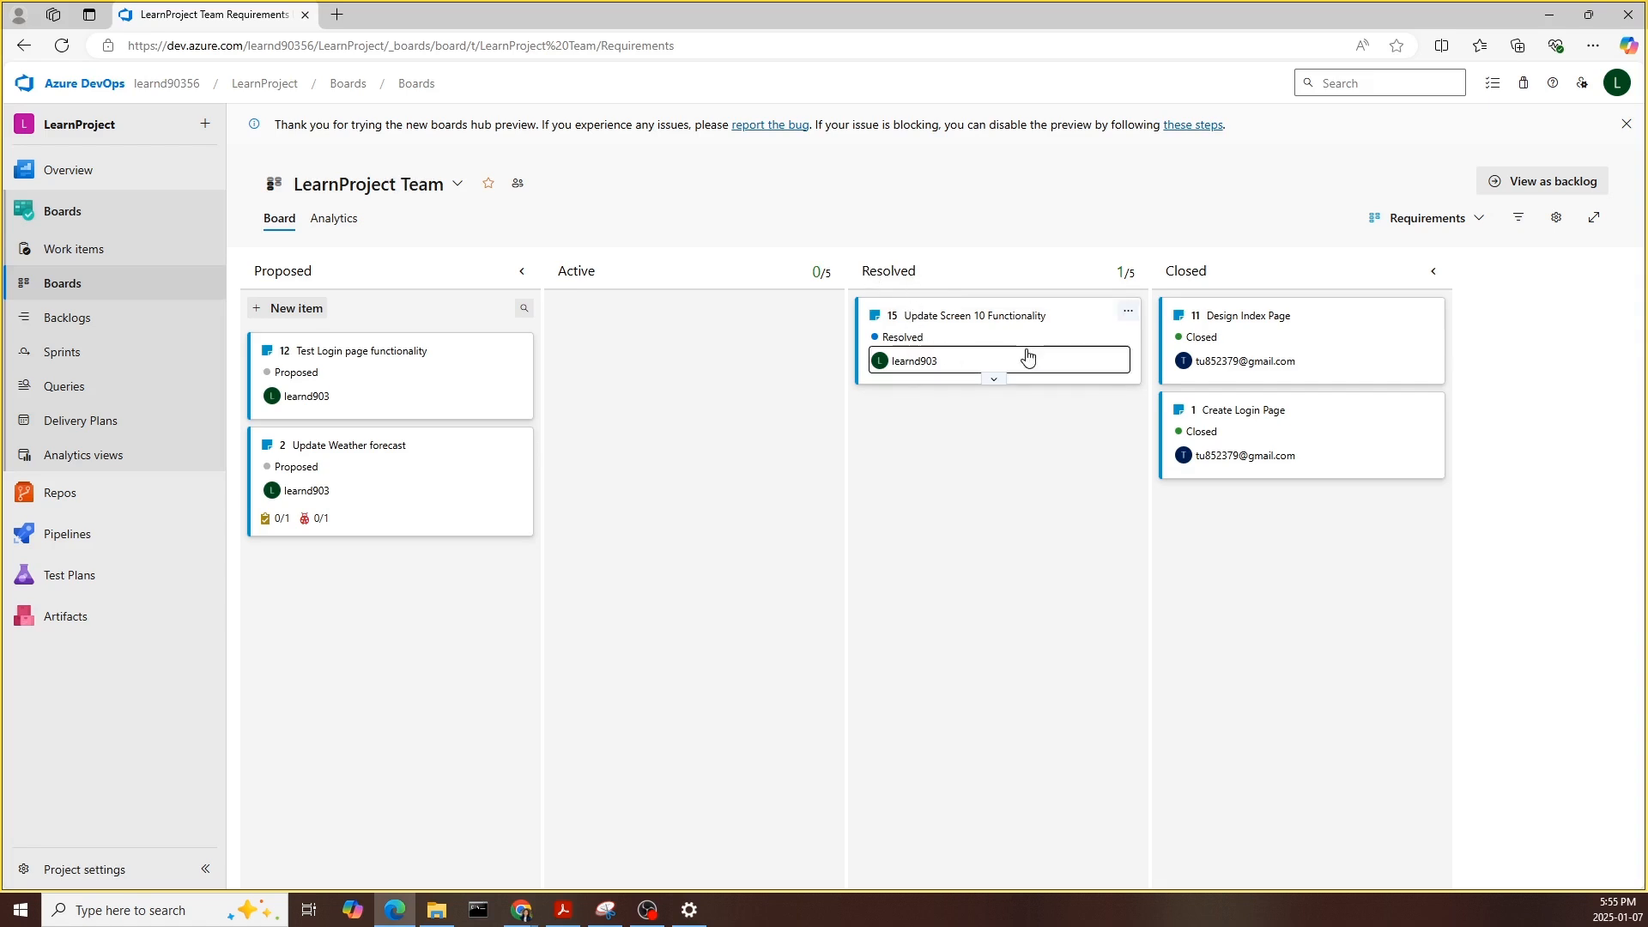
{"action": "left_click_drag", "start_coordinate": [1088, 351], "coordinate": [1377, 535]}
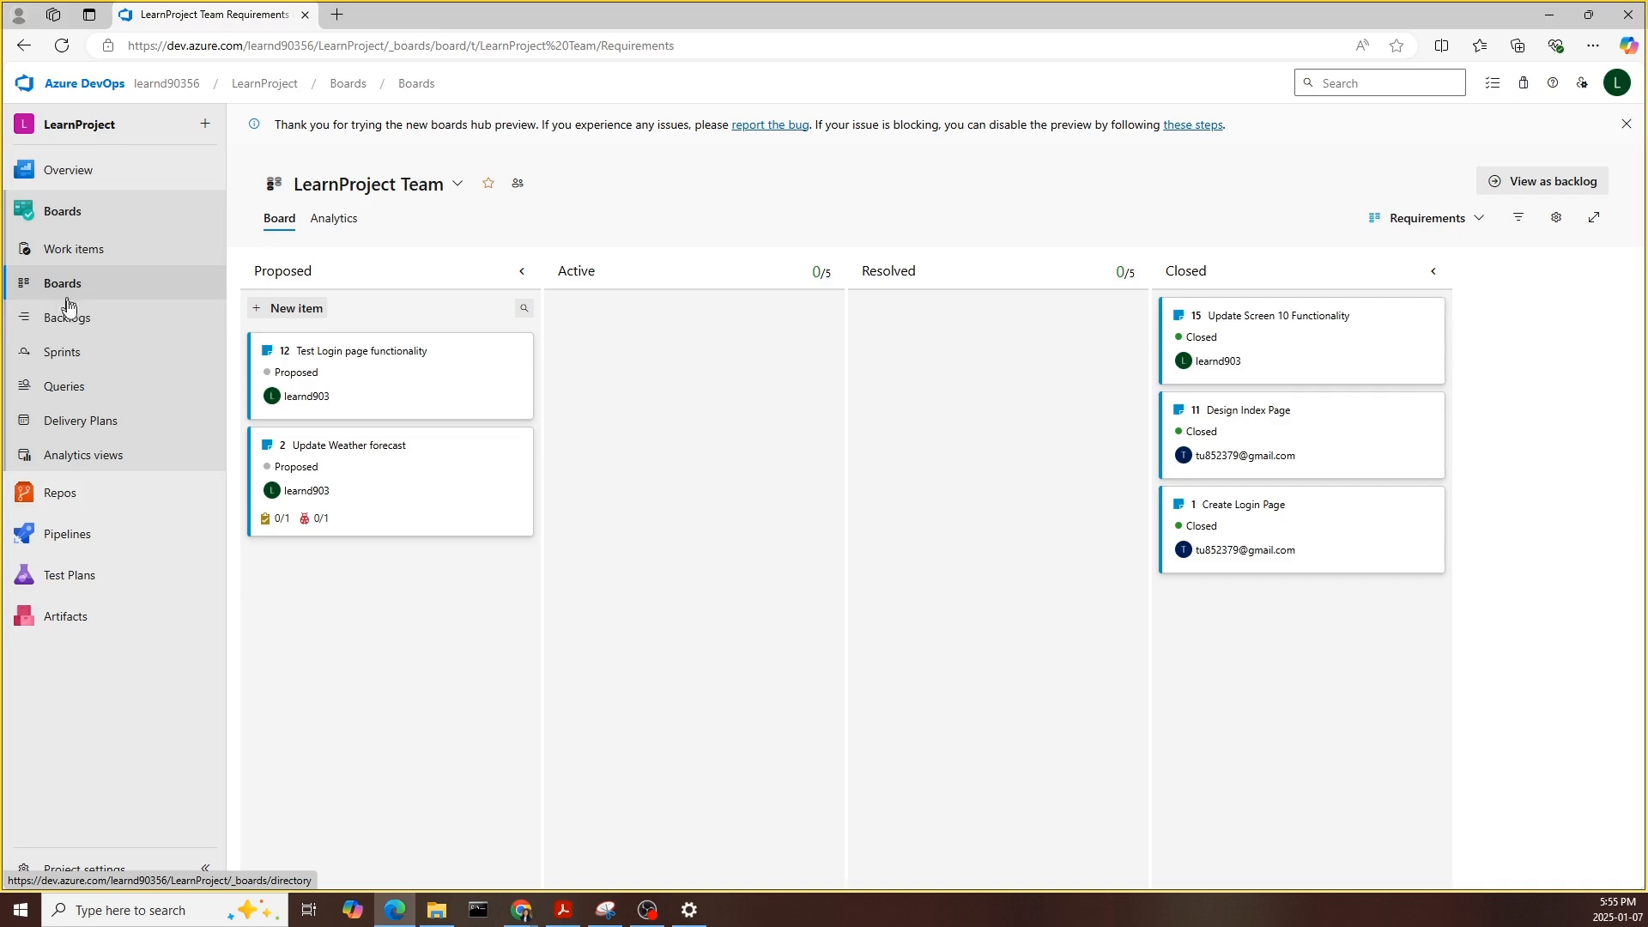
{"action": "left_click", "coordinate": [76, 327]}
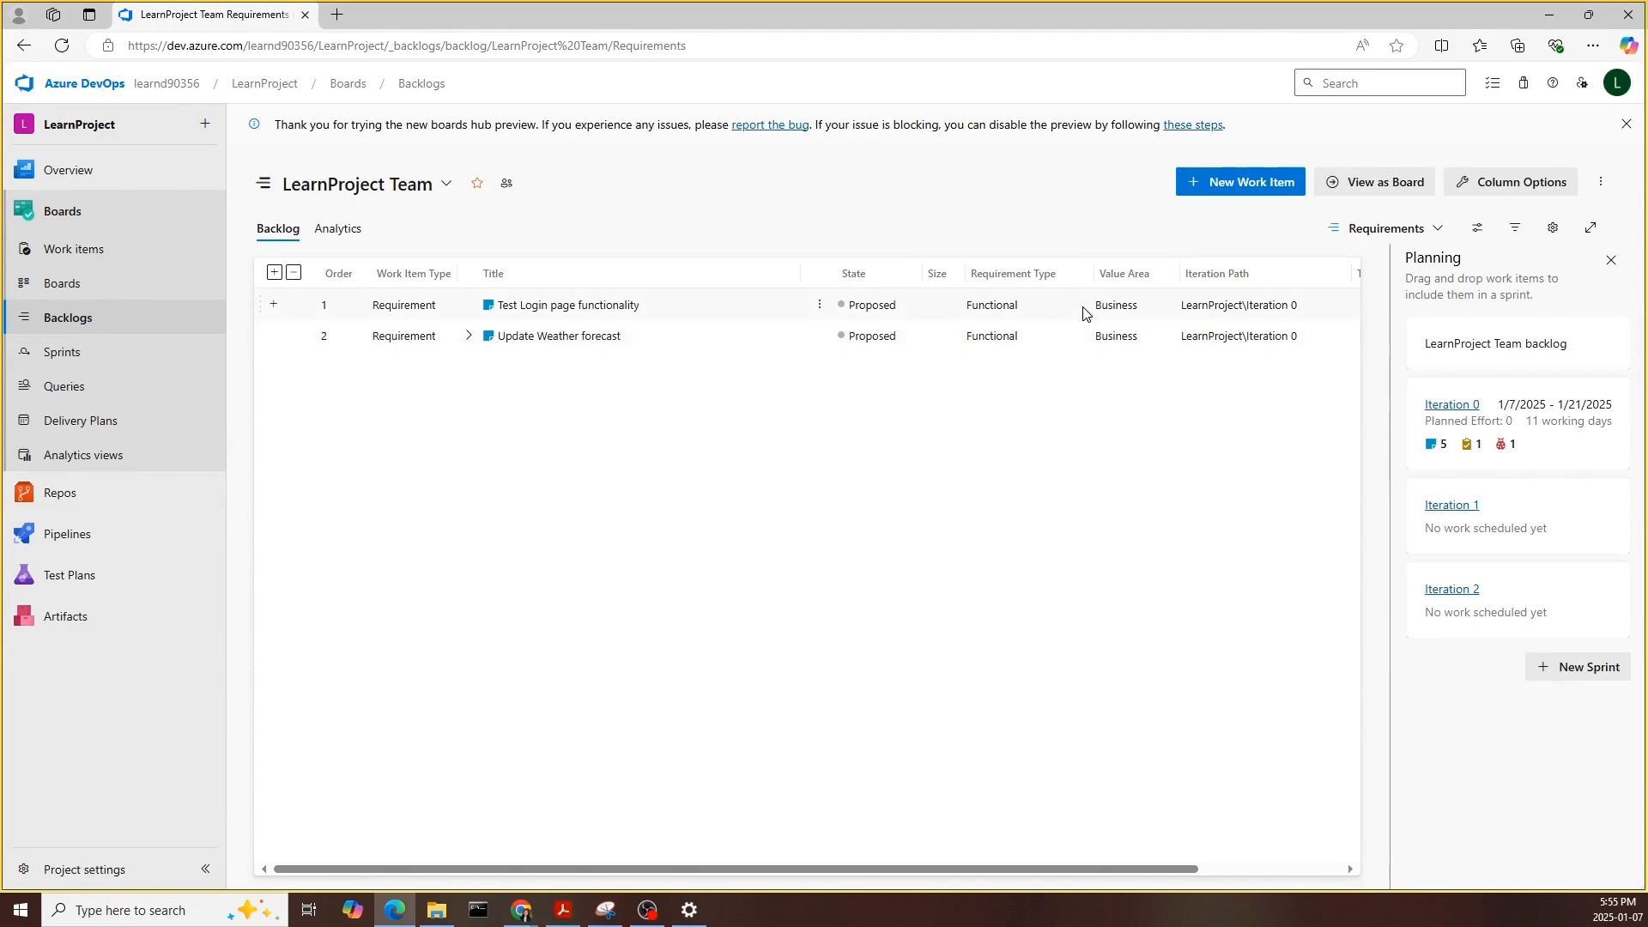
- Try to return the closed Update Screen 10 Functionality card to Proposed on the board, and save the requirement with its state set to Active
{"action": "left_click", "coordinate": [160, 290]}
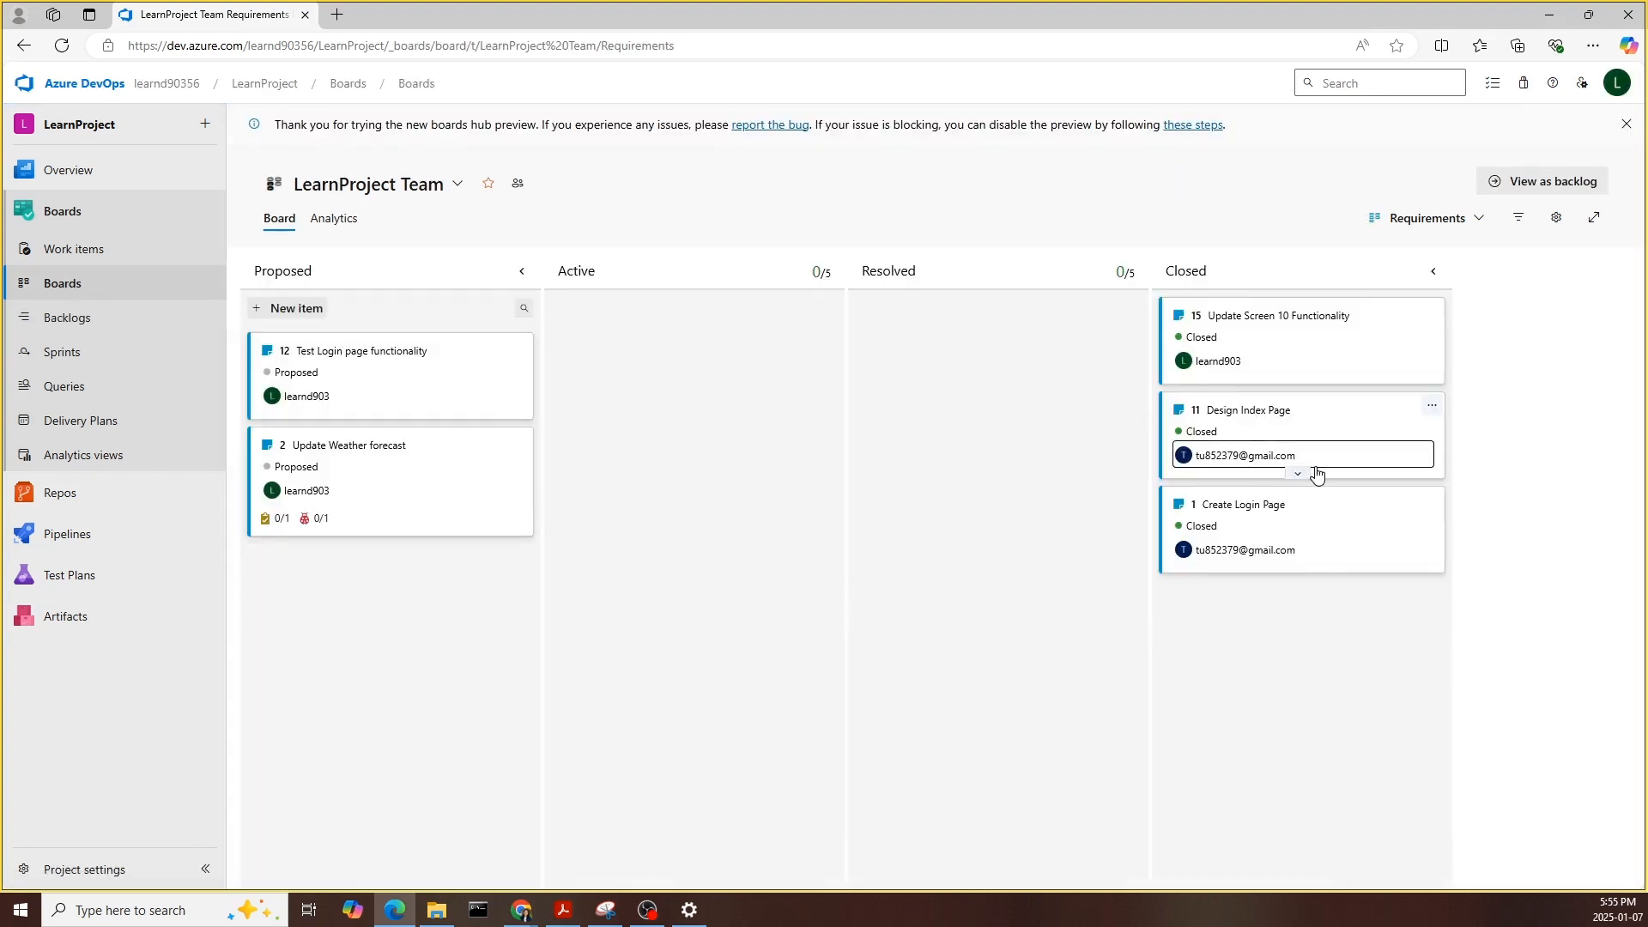
{"action": "left_click_drag", "start_coordinate": [1321, 338], "coordinate": [398, 608]}
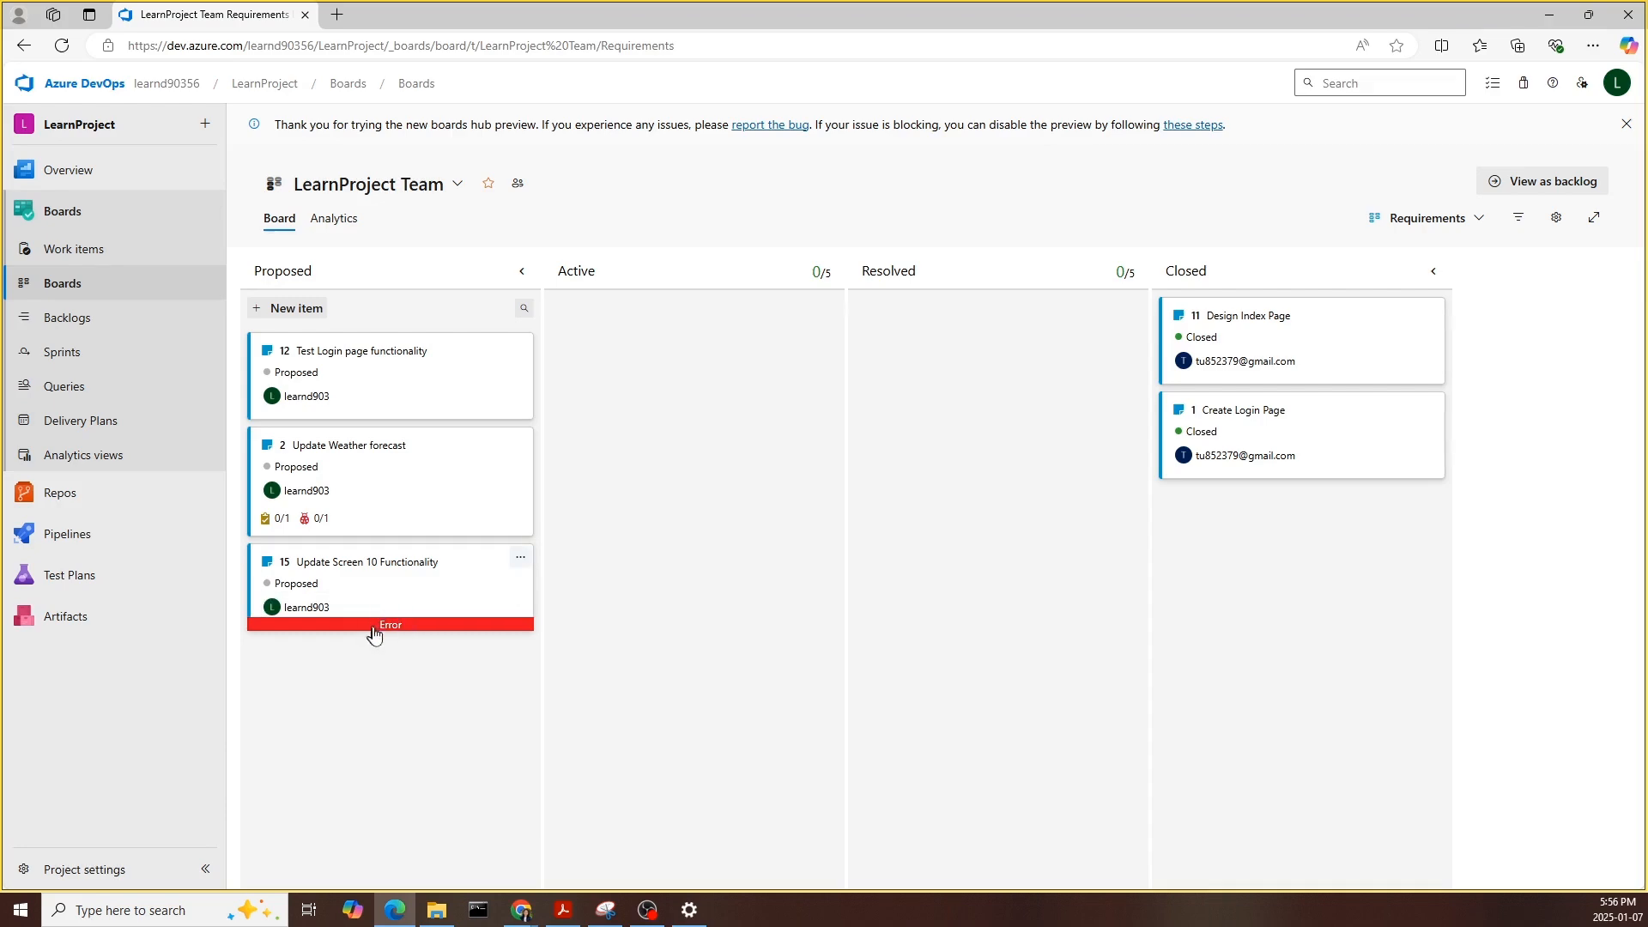
{"action": "left_click", "coordinate": [373, 625]}
{"action": "left_click", "coordinate": [975, 522]}
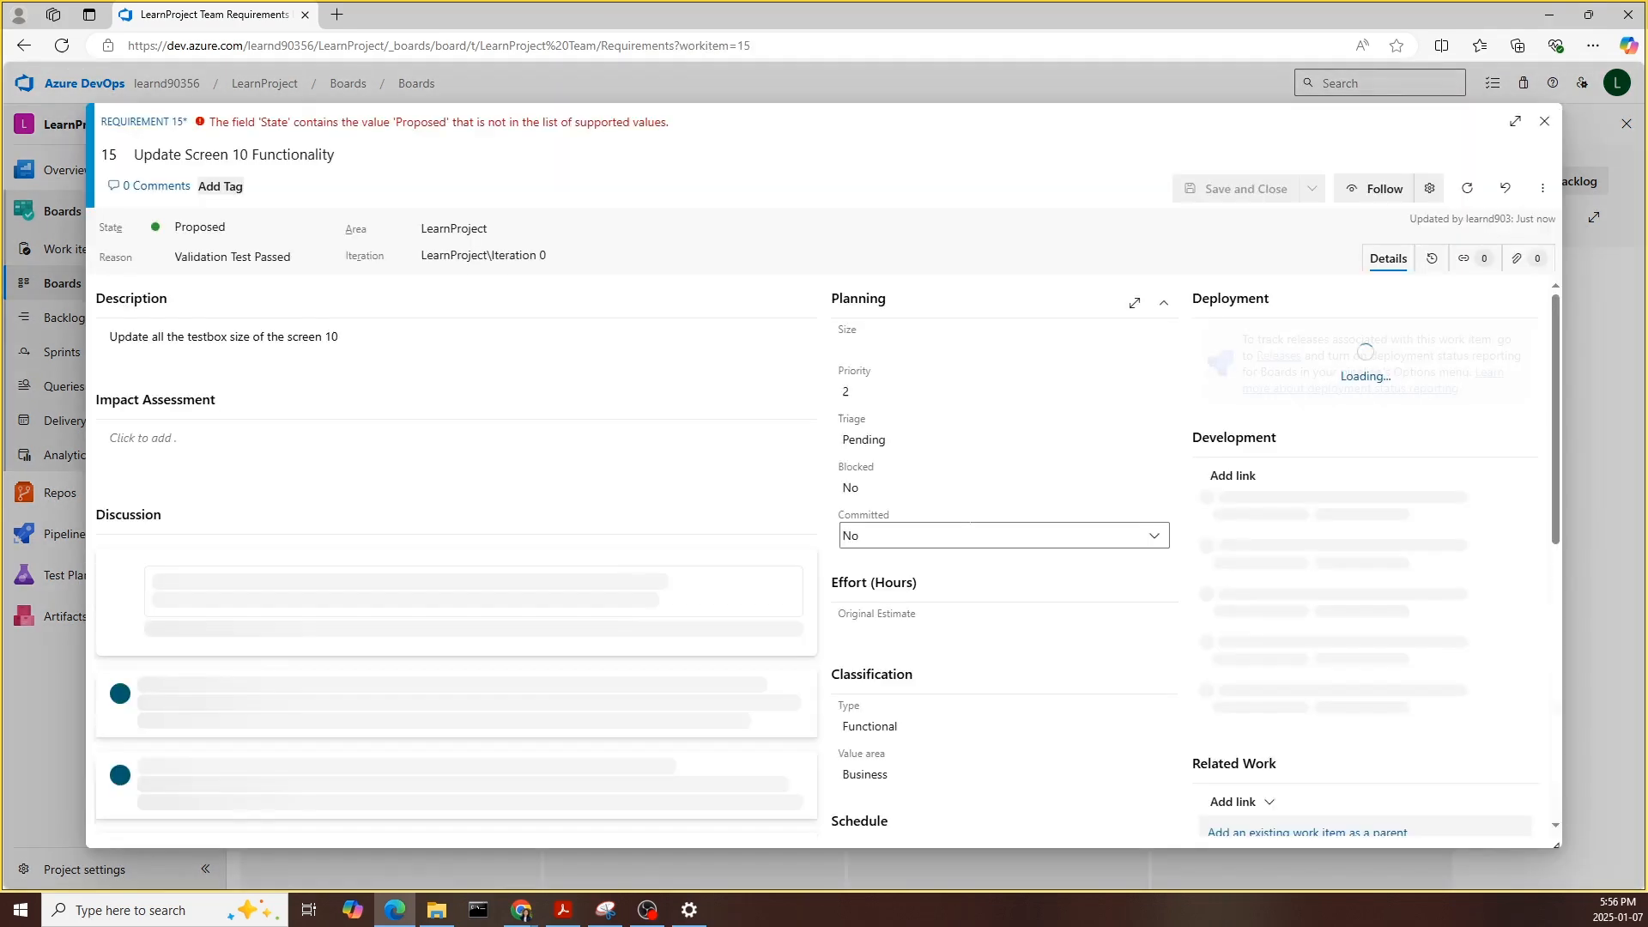
{"action": "left_click", "coordinate": [245, 229]}
{"action": "key", "text": "Return"}
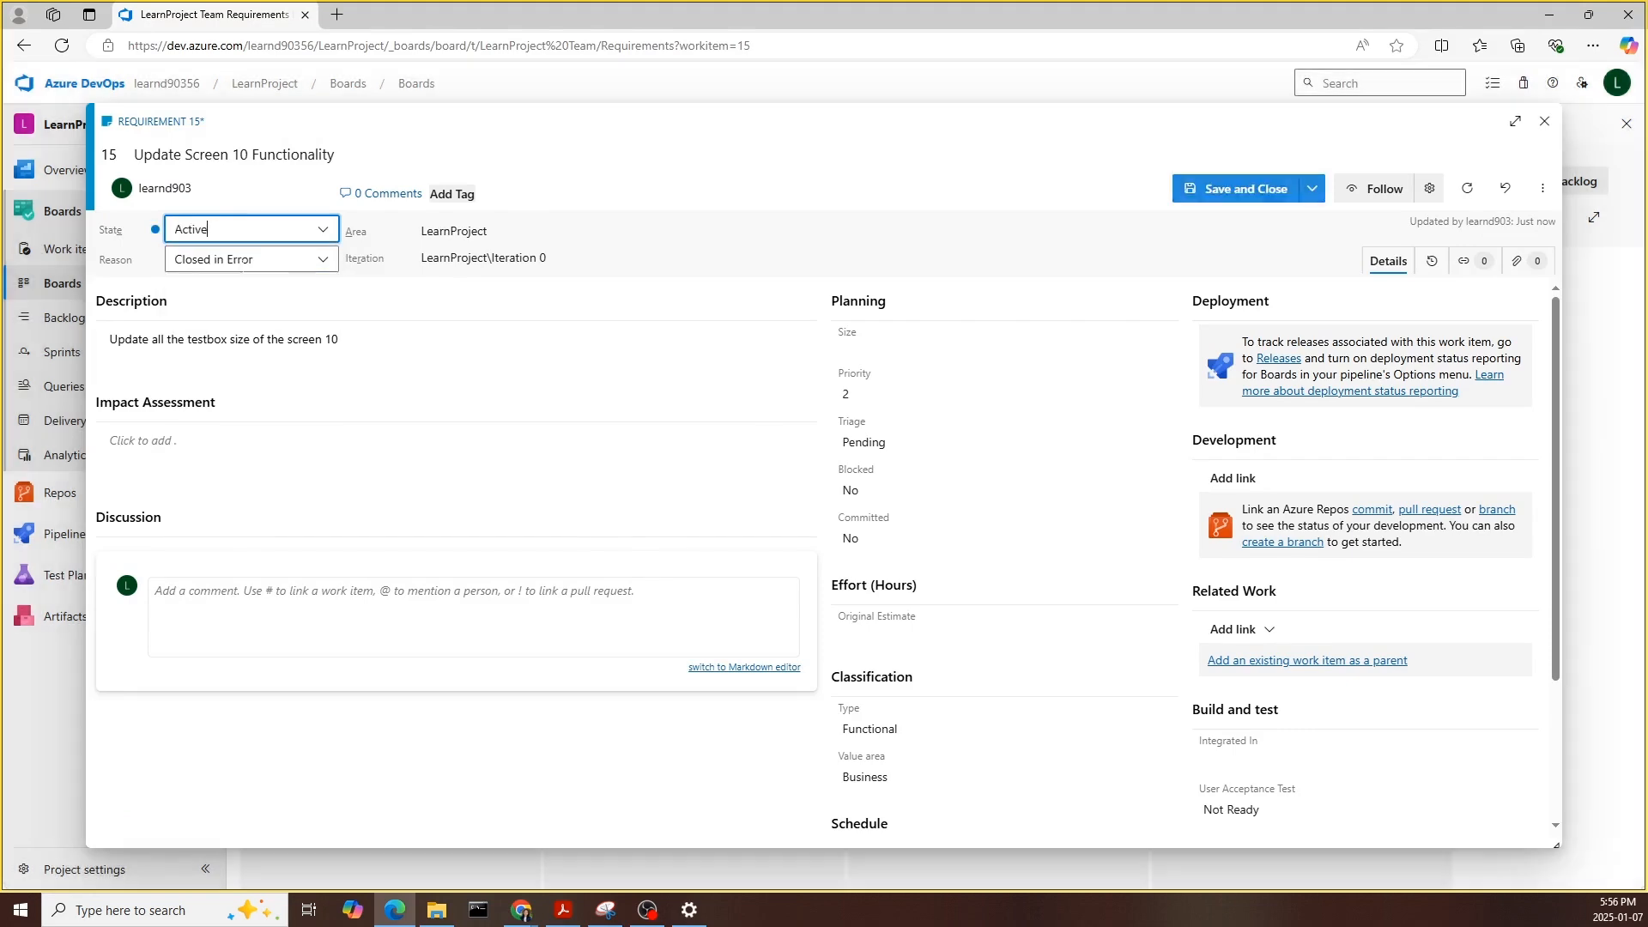
{"action": "left_click", "coordinate": [1228, 191]}
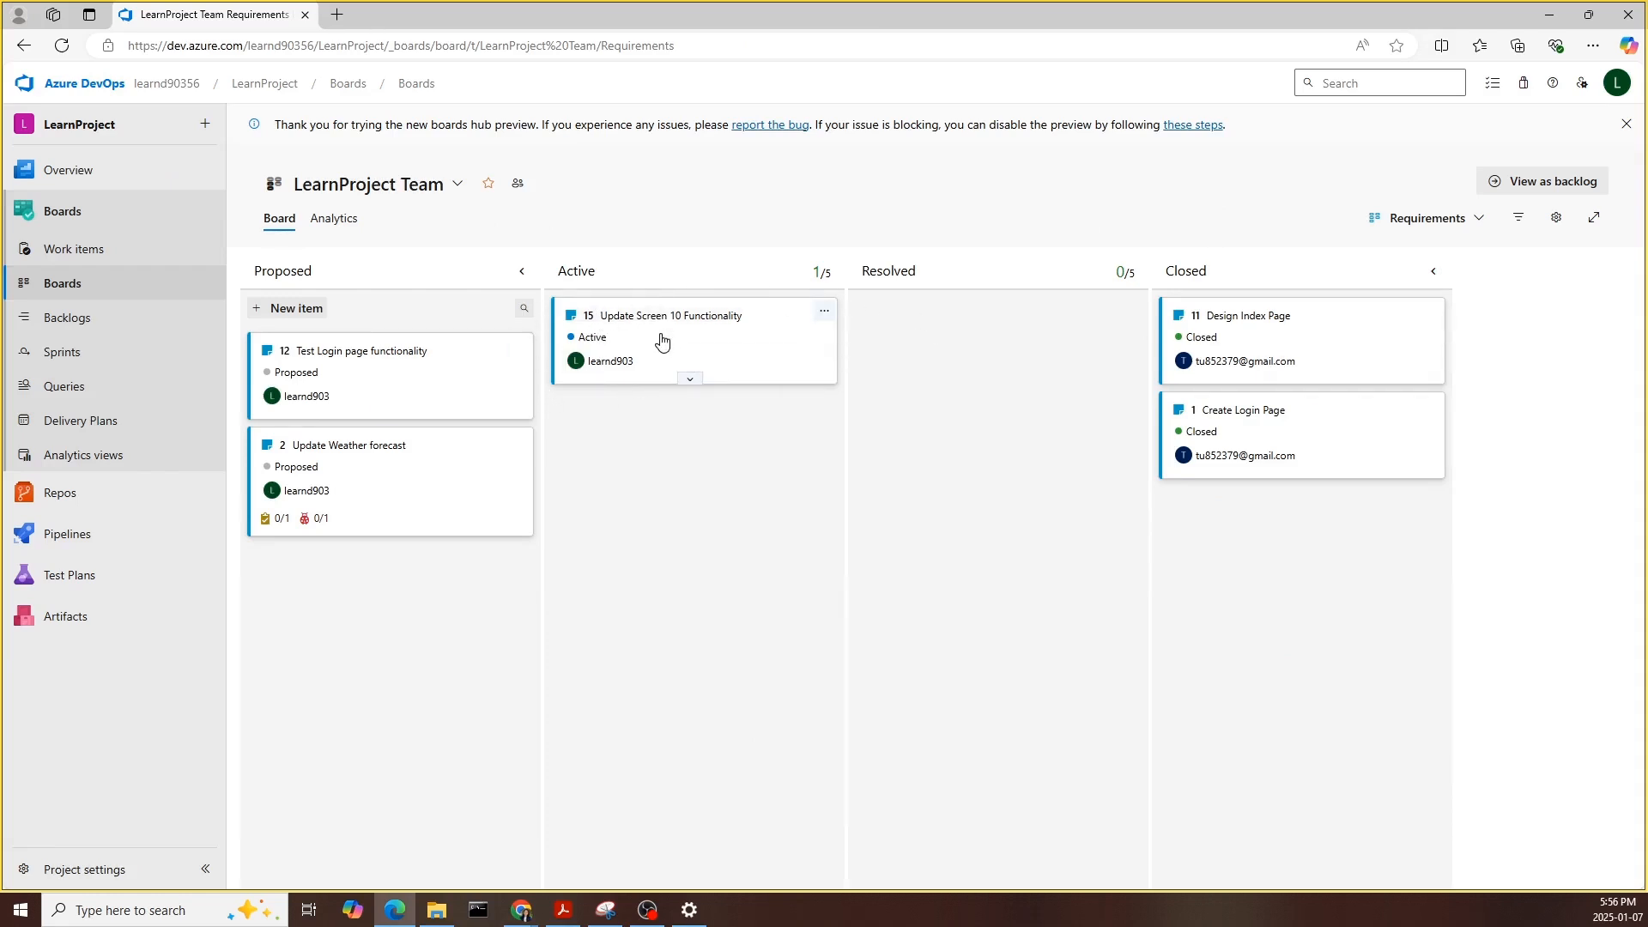
- In the backlog, add a task under Update Screen 10 Functionality with "update firstname textbox size" as both title and description, and save it
{"action": "left_click", "coordinate": [104, 318]}
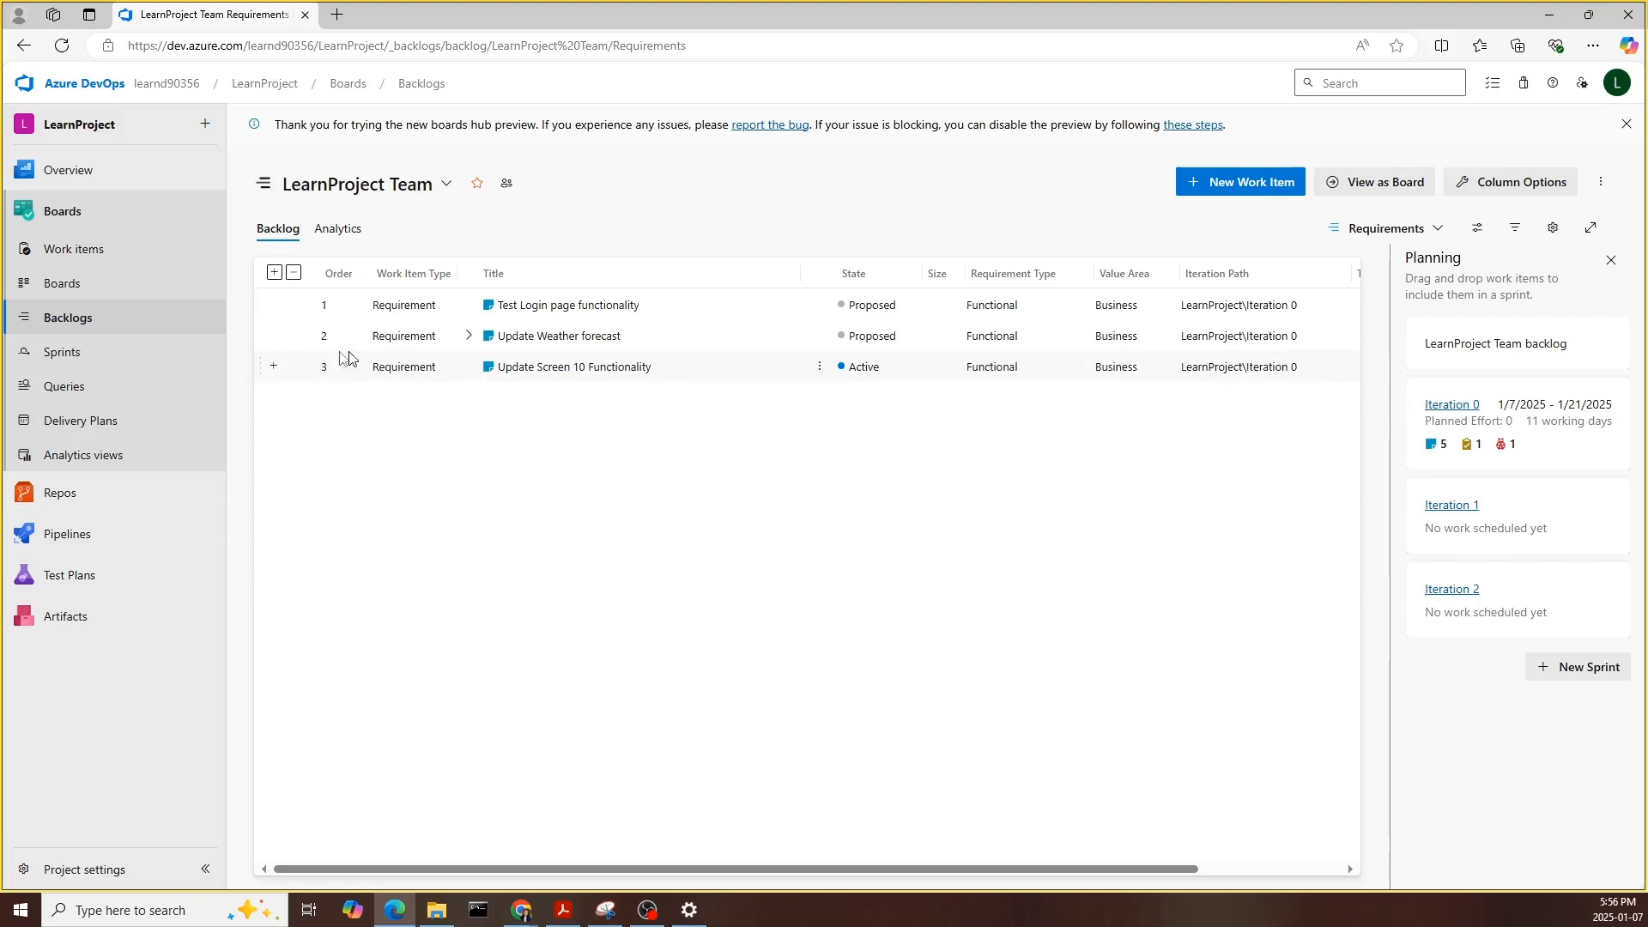
{"action": "left_click", "coordinate": [273, 366]}
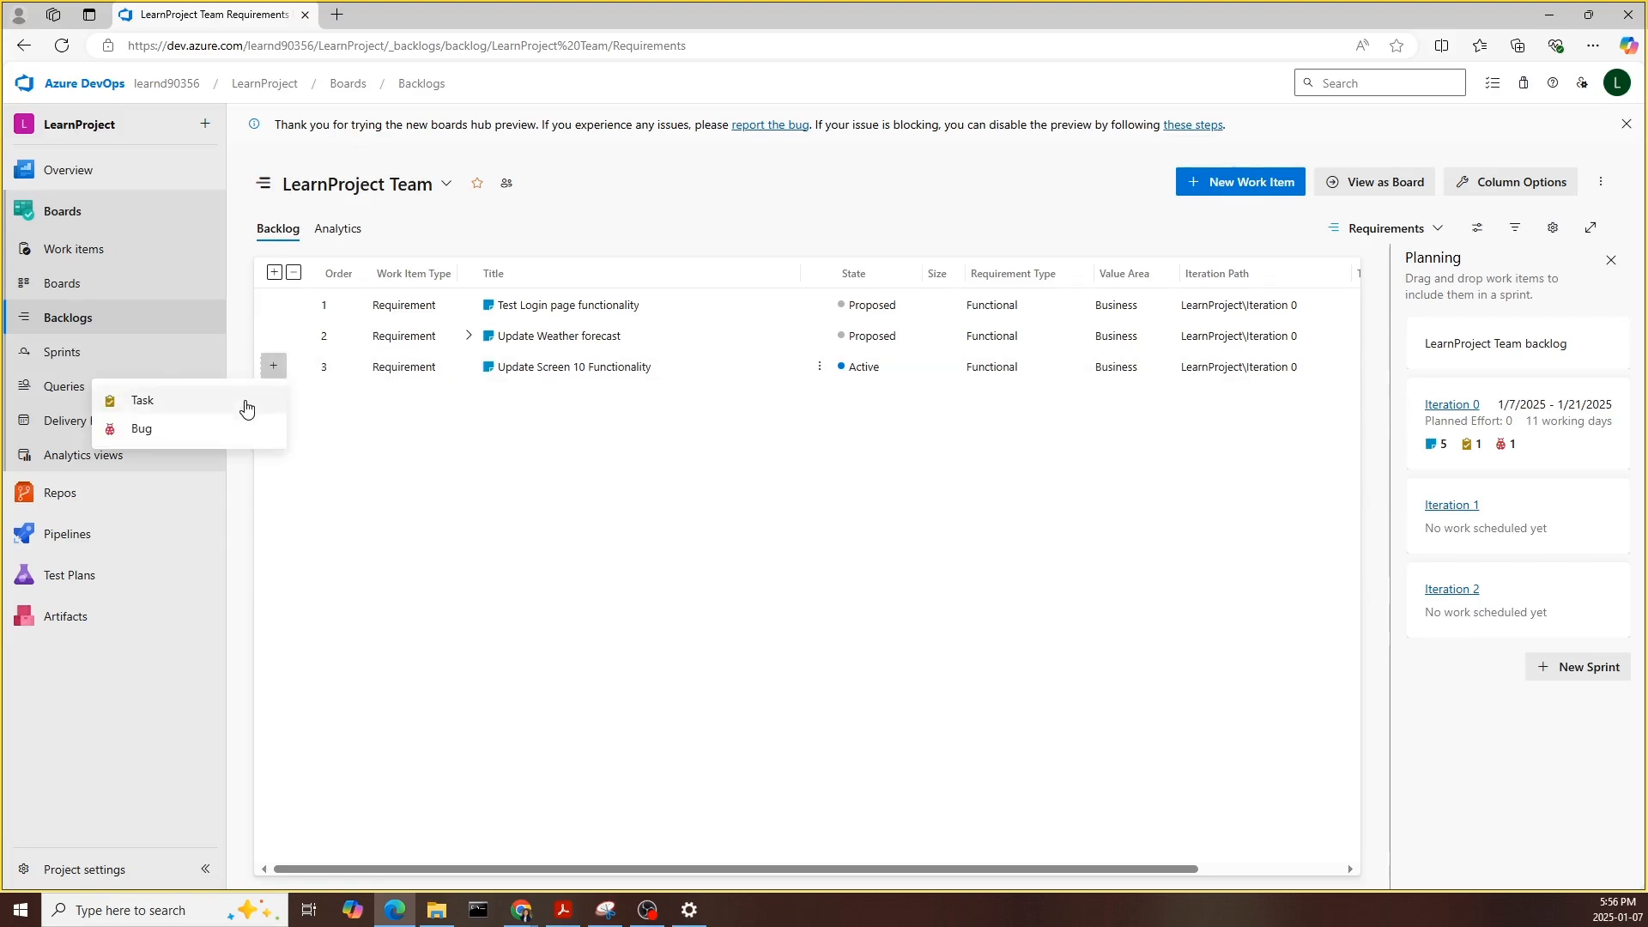
{"action": "left_click", "coordinate": [247, 407]}
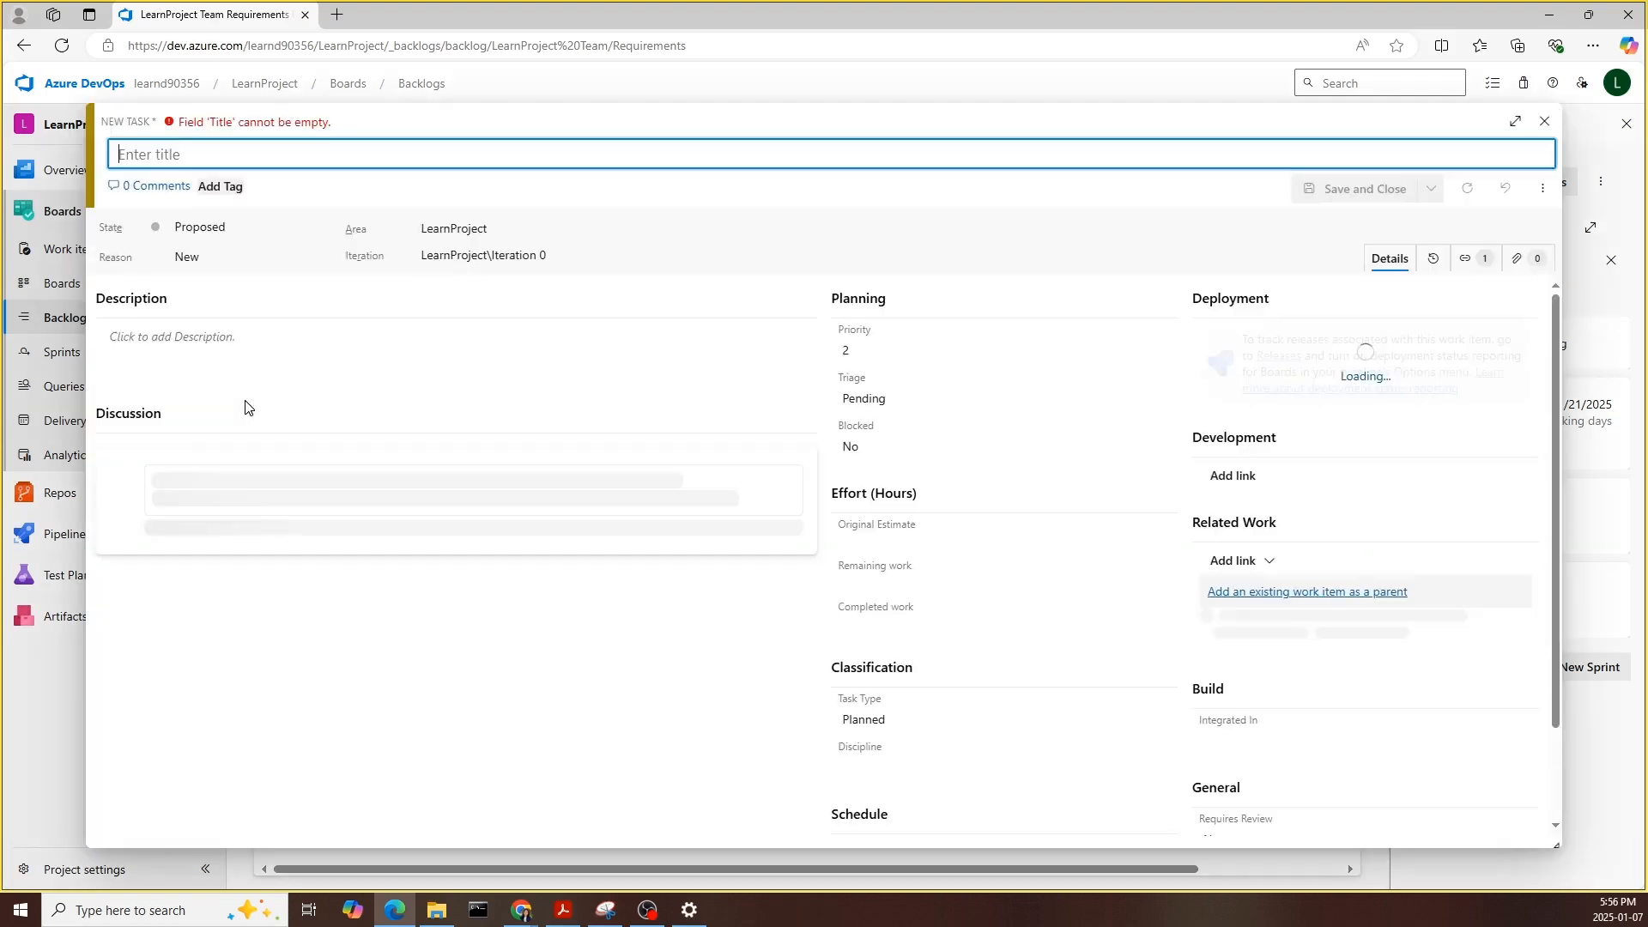
{"action": "type", "text": "update firstnamr"}
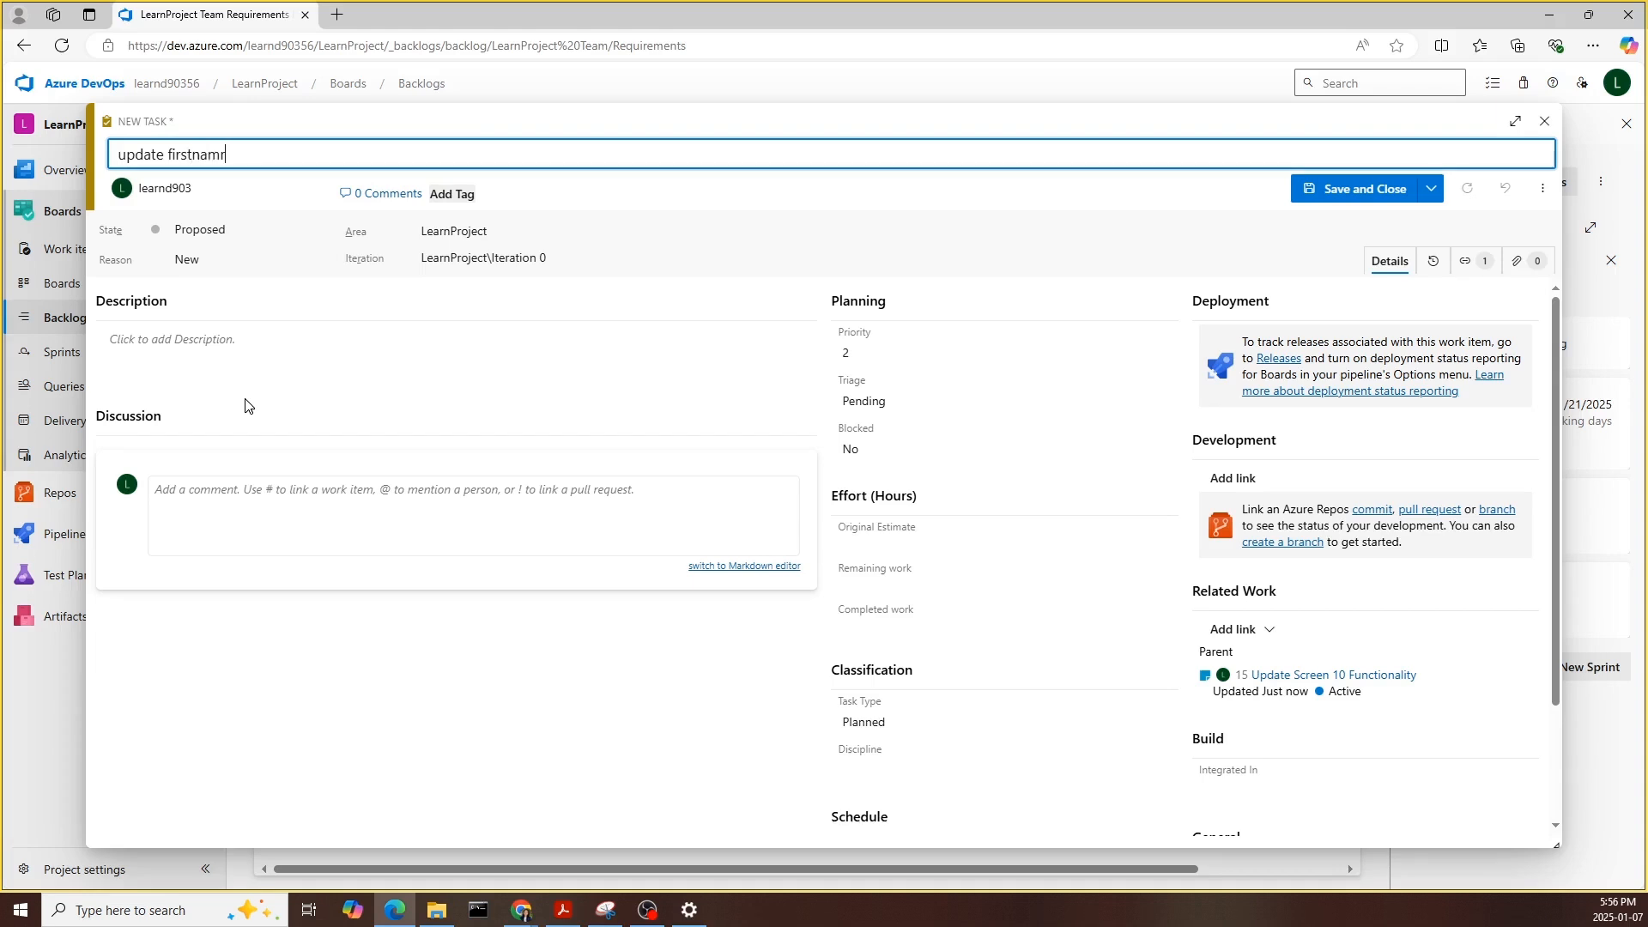
{"action": "type", "text": "update firstname textbox size"}
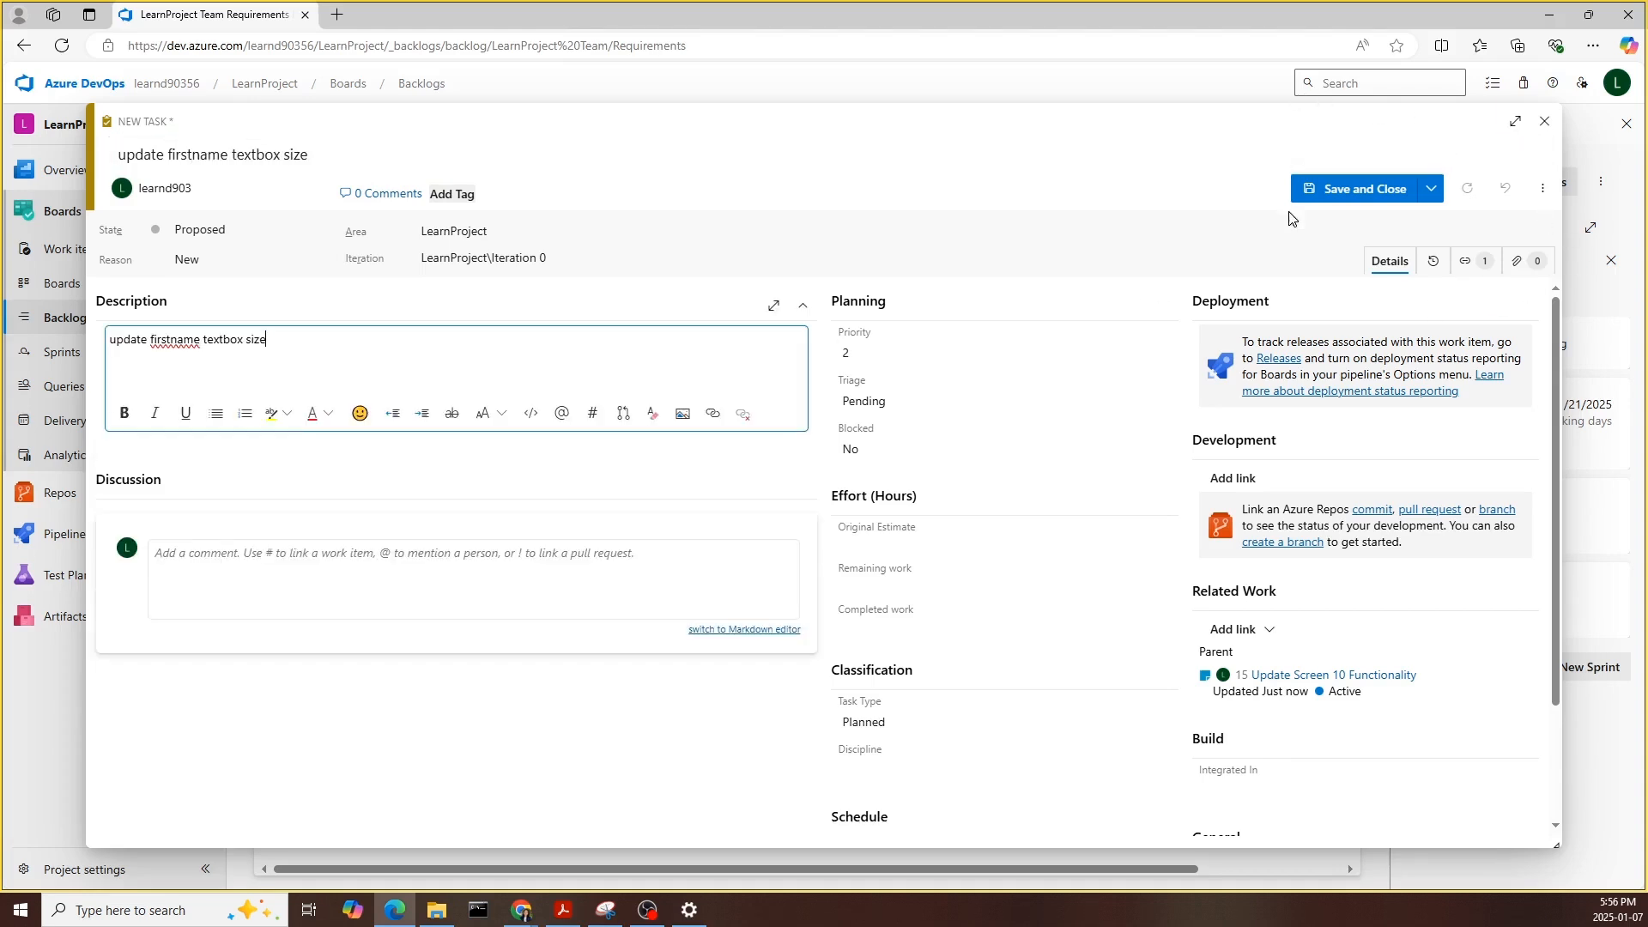
{"action": "left_click", "coordinate": [1328, 188]}
- Add a bug titled "Error in screen 10" under the Update Screen 10 Functionality requirement and save it
{"action": "left_click", "coordinate": [273, 368]}
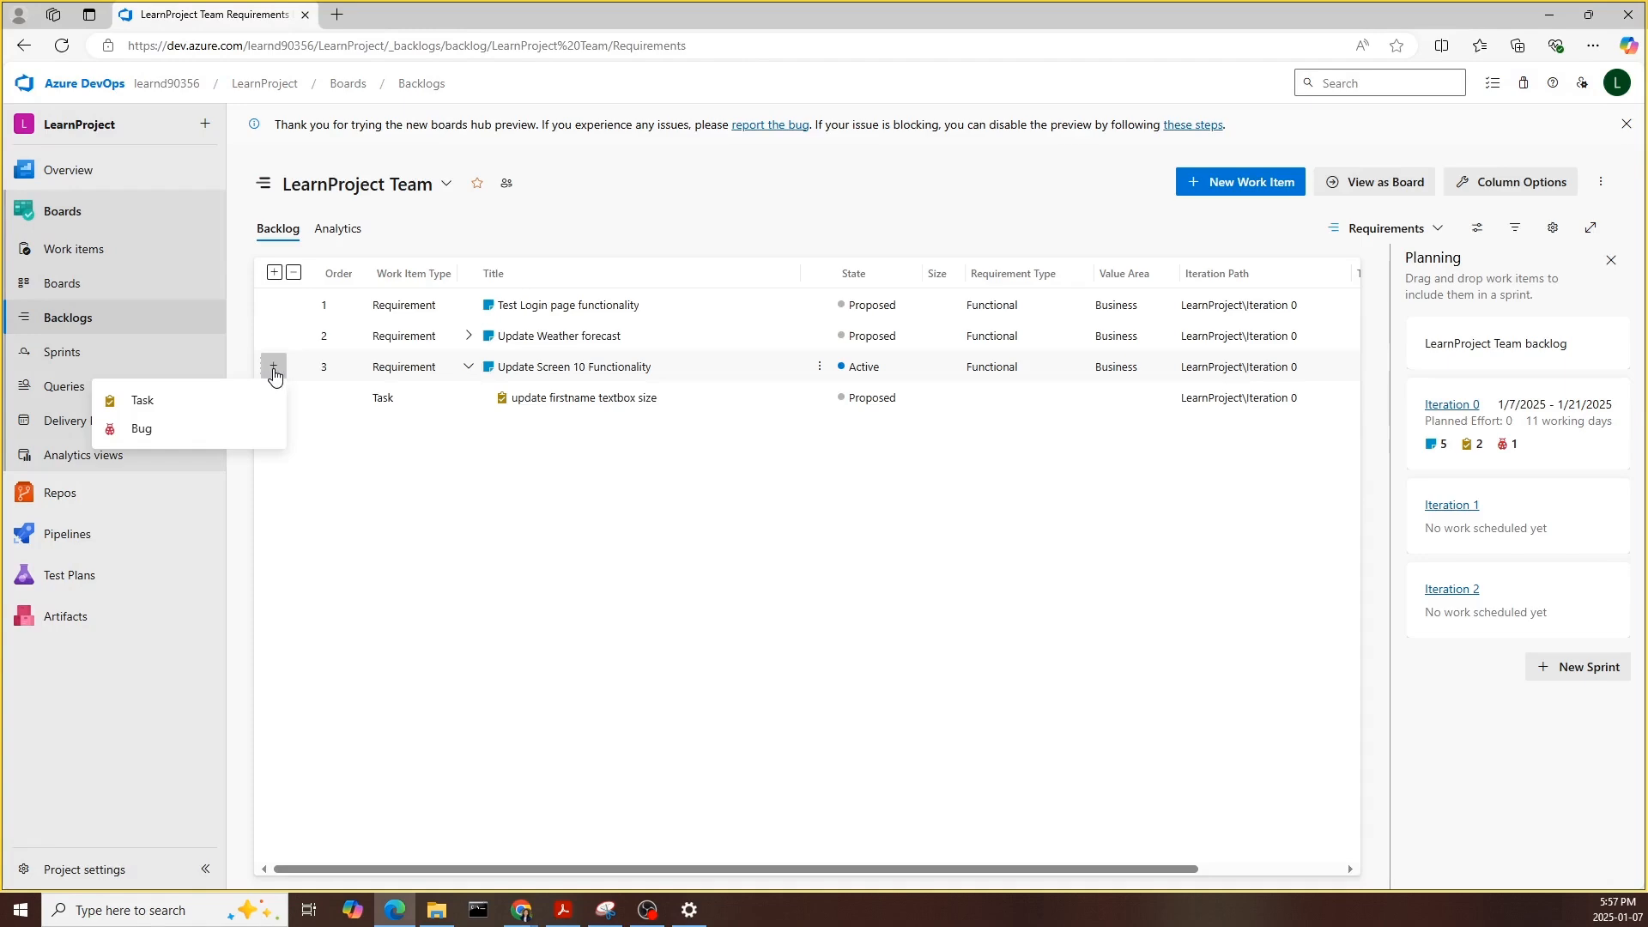
{"action": "left_click", "coordinate": [141, 428]}
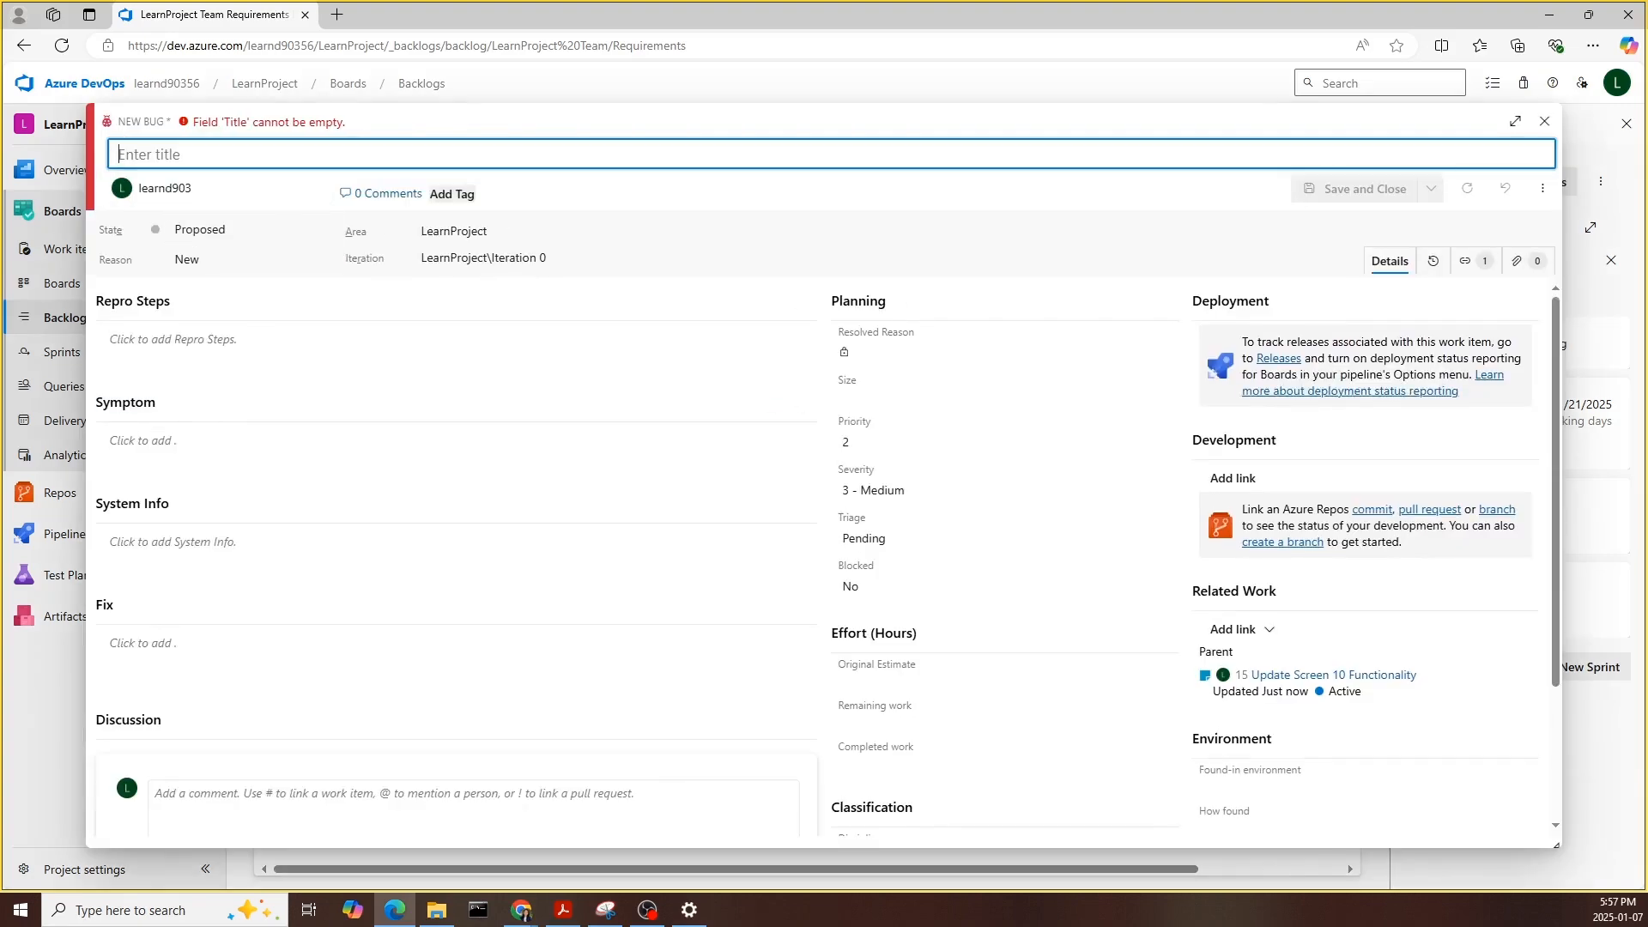
{"action": "type", "text": "Error in screen 10"}
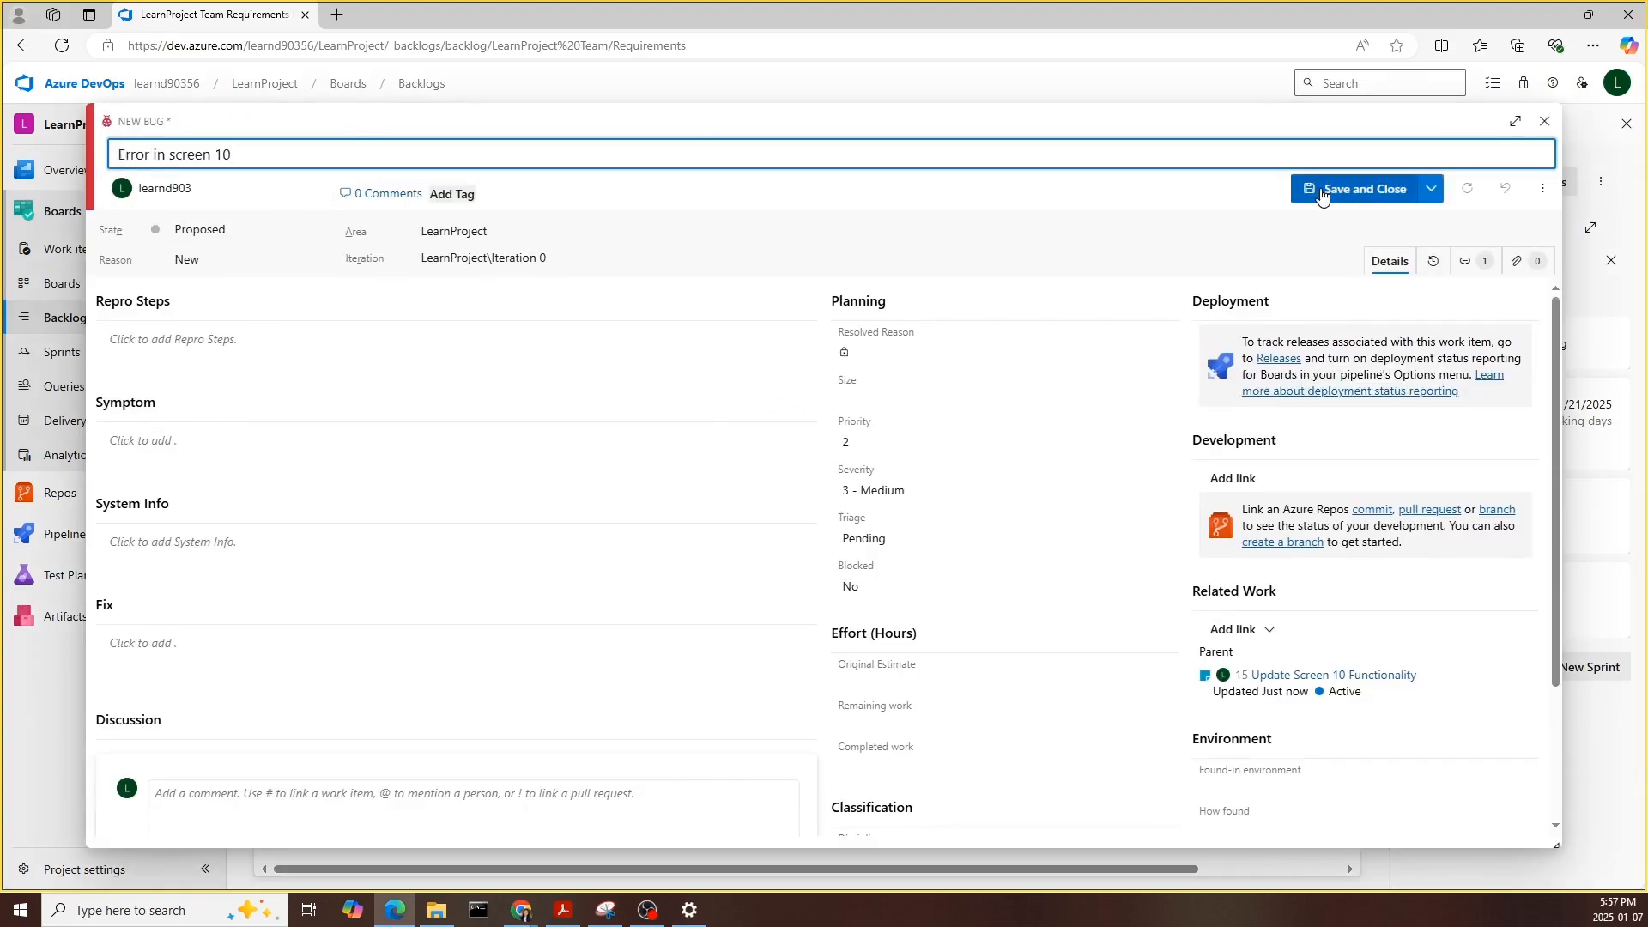
{"action": "left_click", "coordinate": [1320, 188]}
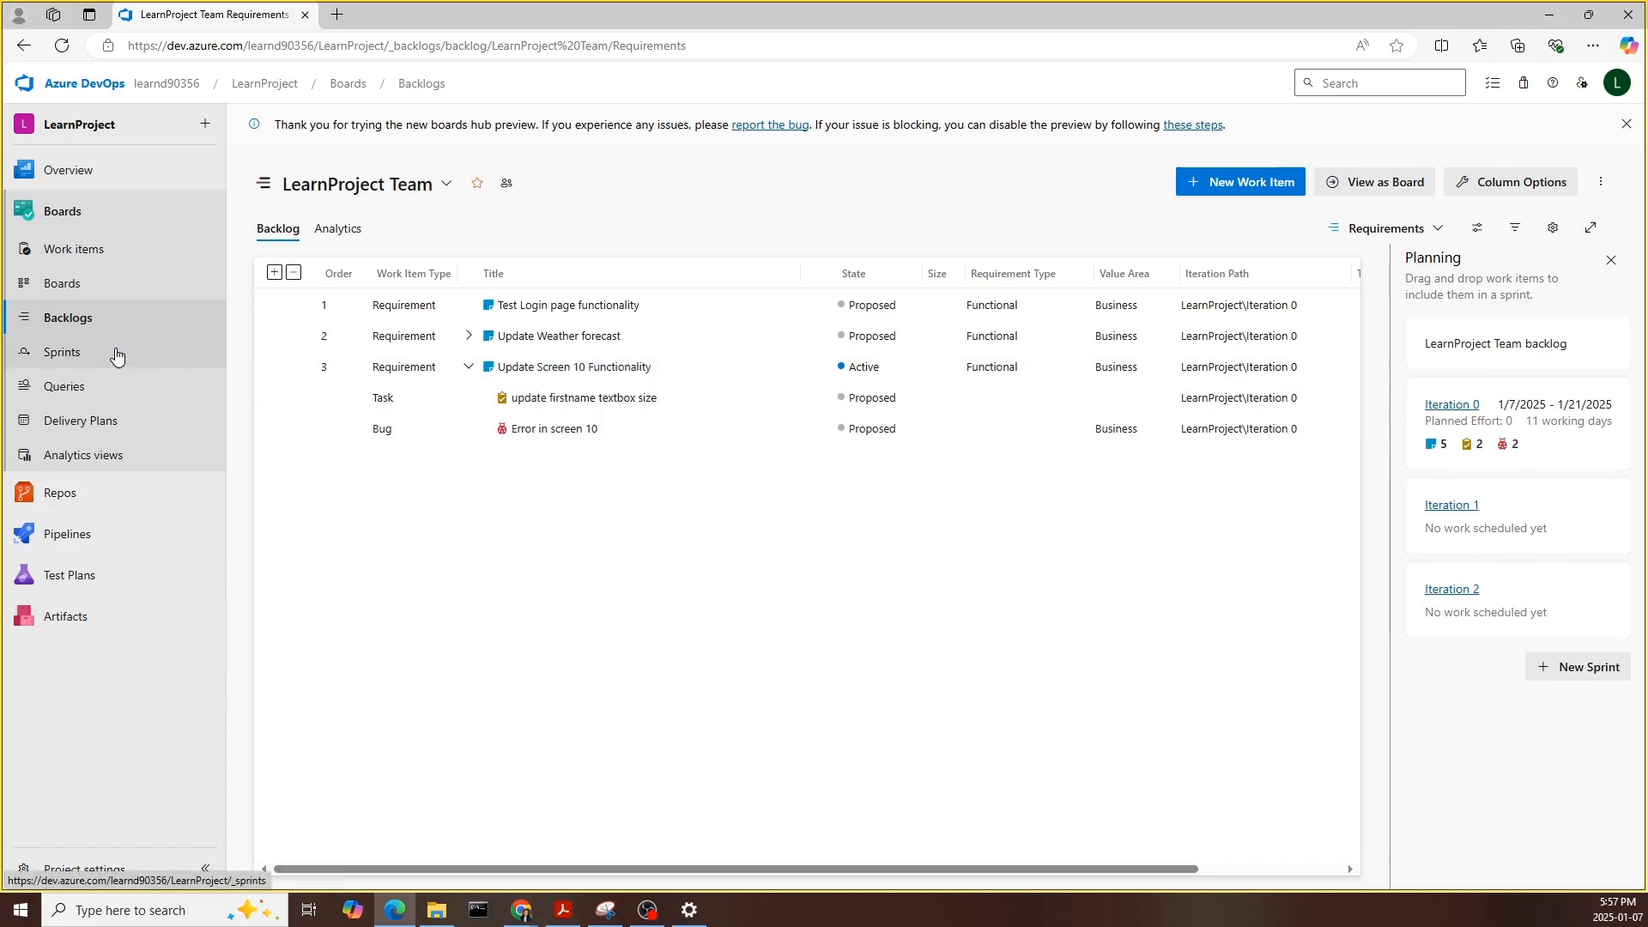
- Open the Iteration 0 sprint taskboard and collapse all its requirement rows
{"action": "left_click", "coordinate": [118, 355]}
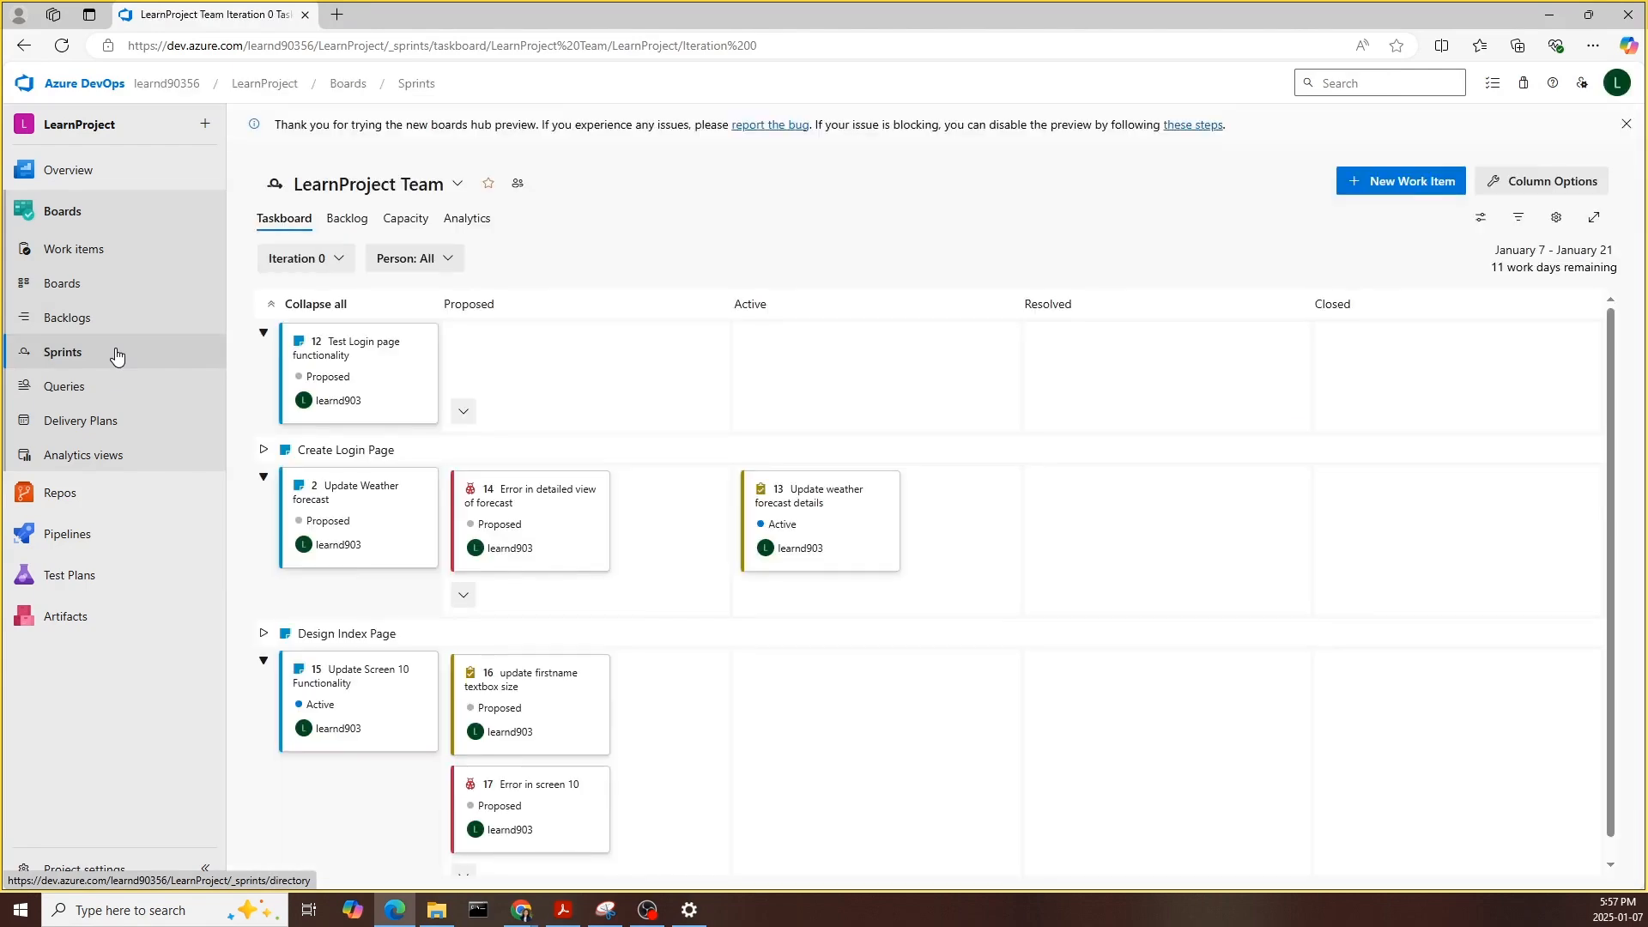
{"action": "left_click", "coordinate": [292, 304]}
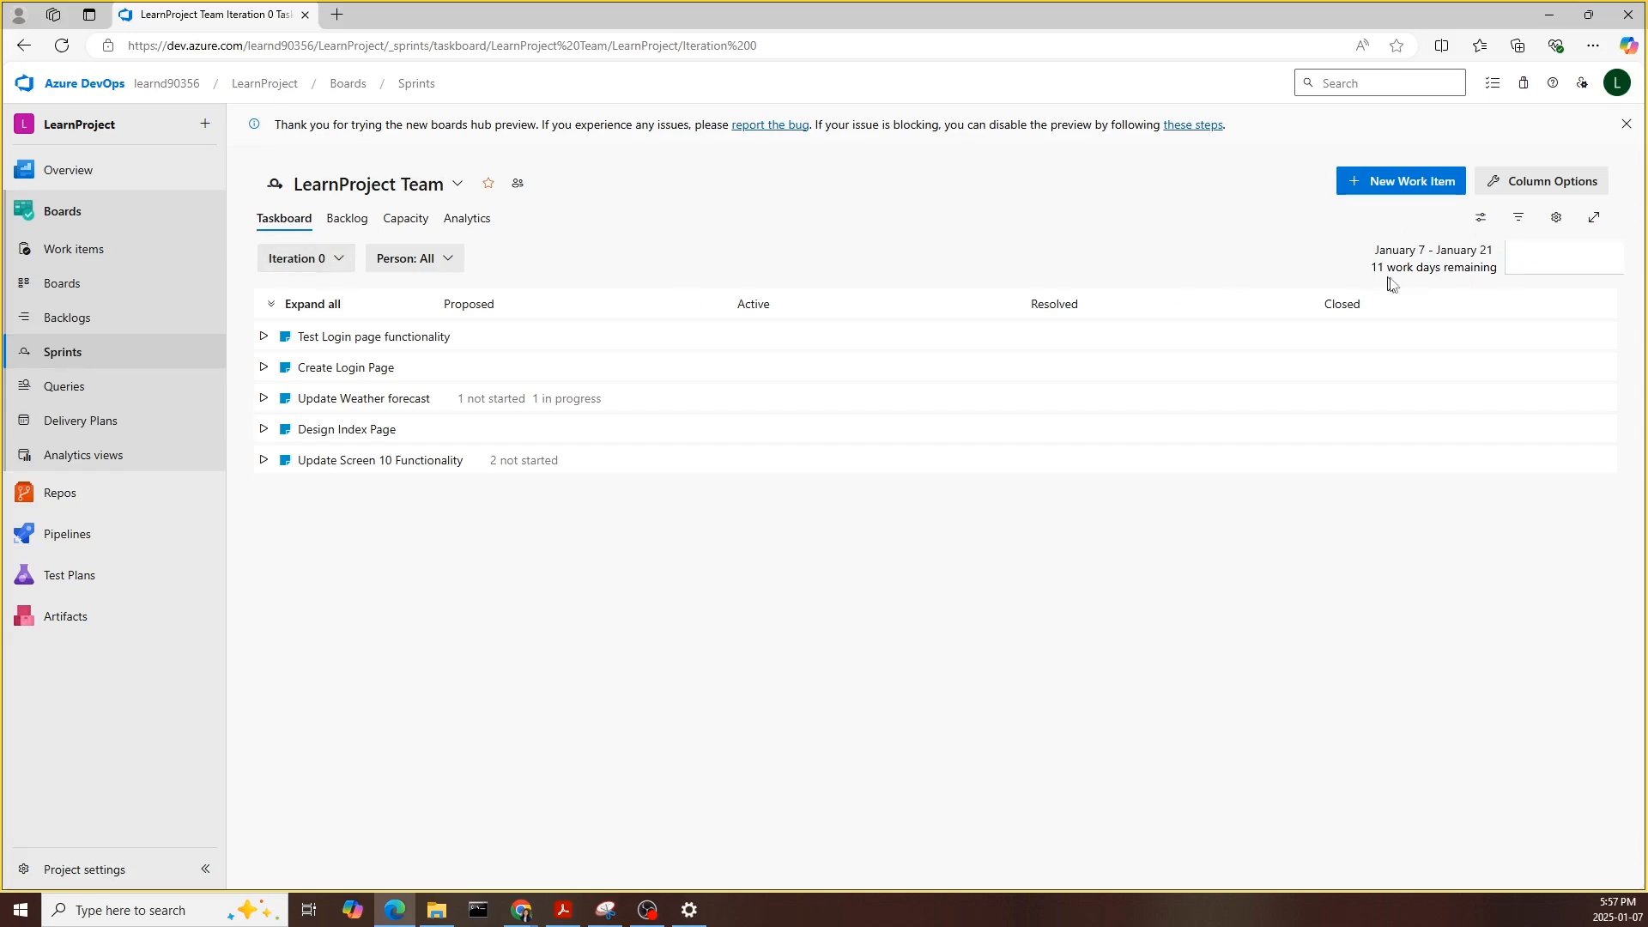
- Review Iteration 0's remaining days, expand Update Screen 10 Functionality on the taskboard, and expand it and Update Weather forecast in the sprint backlog
{"action": "left_click_drag", "start_coordinate": [1388, 269], "coordinate": [1498, 270]}
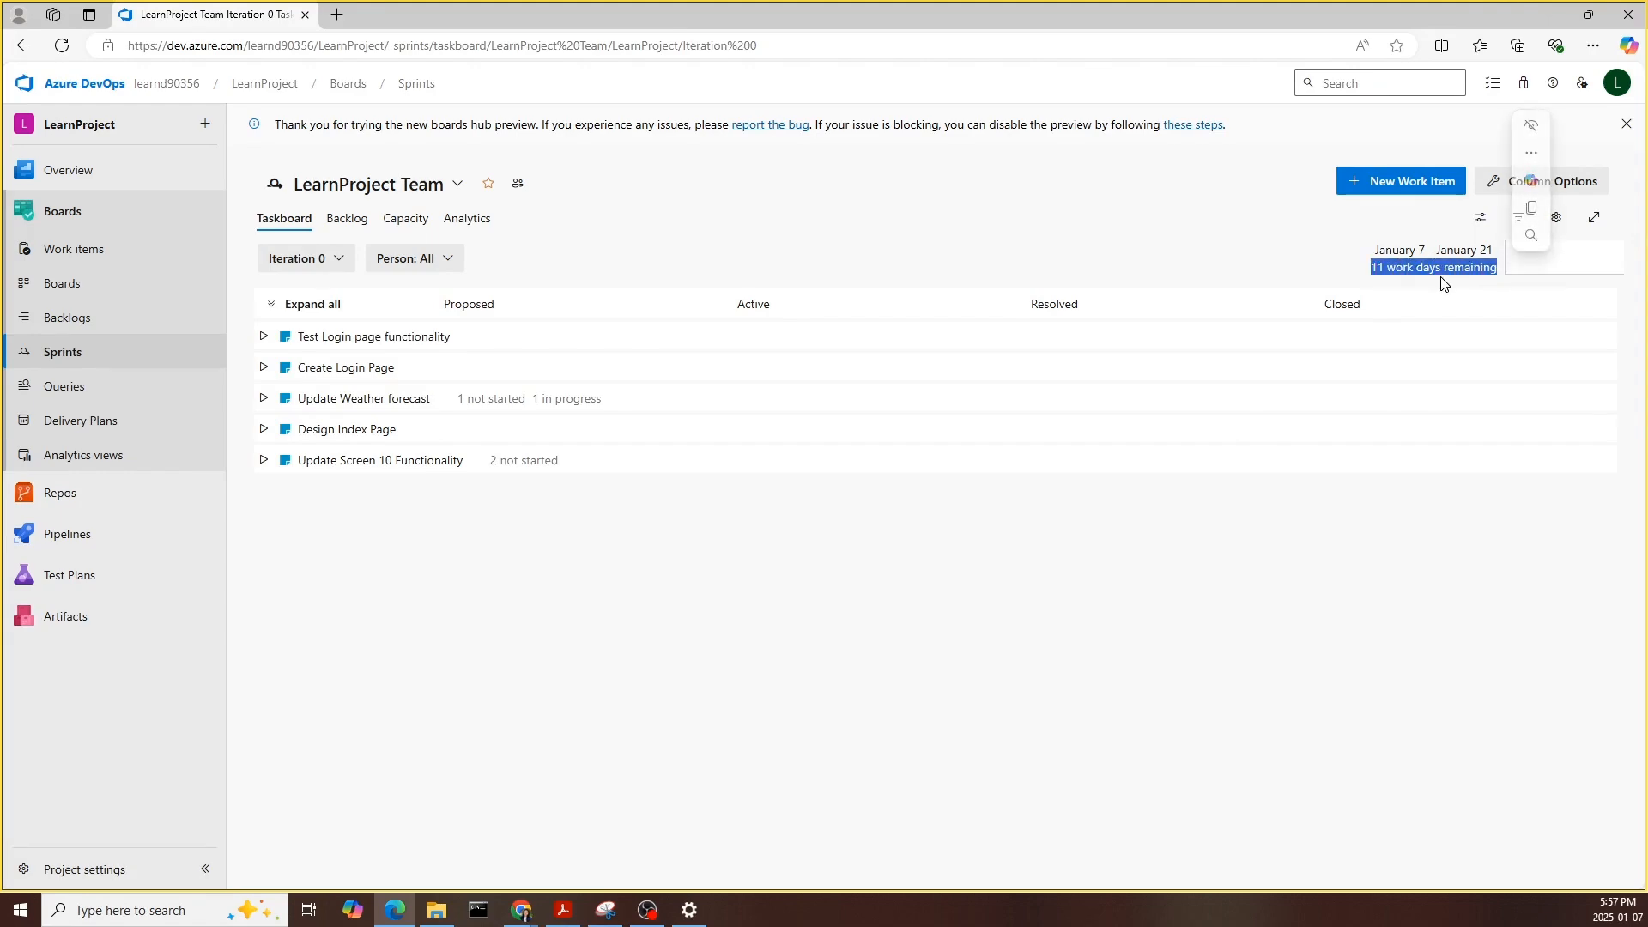
{"action": "left_click", "coordinate": [263, 459]}
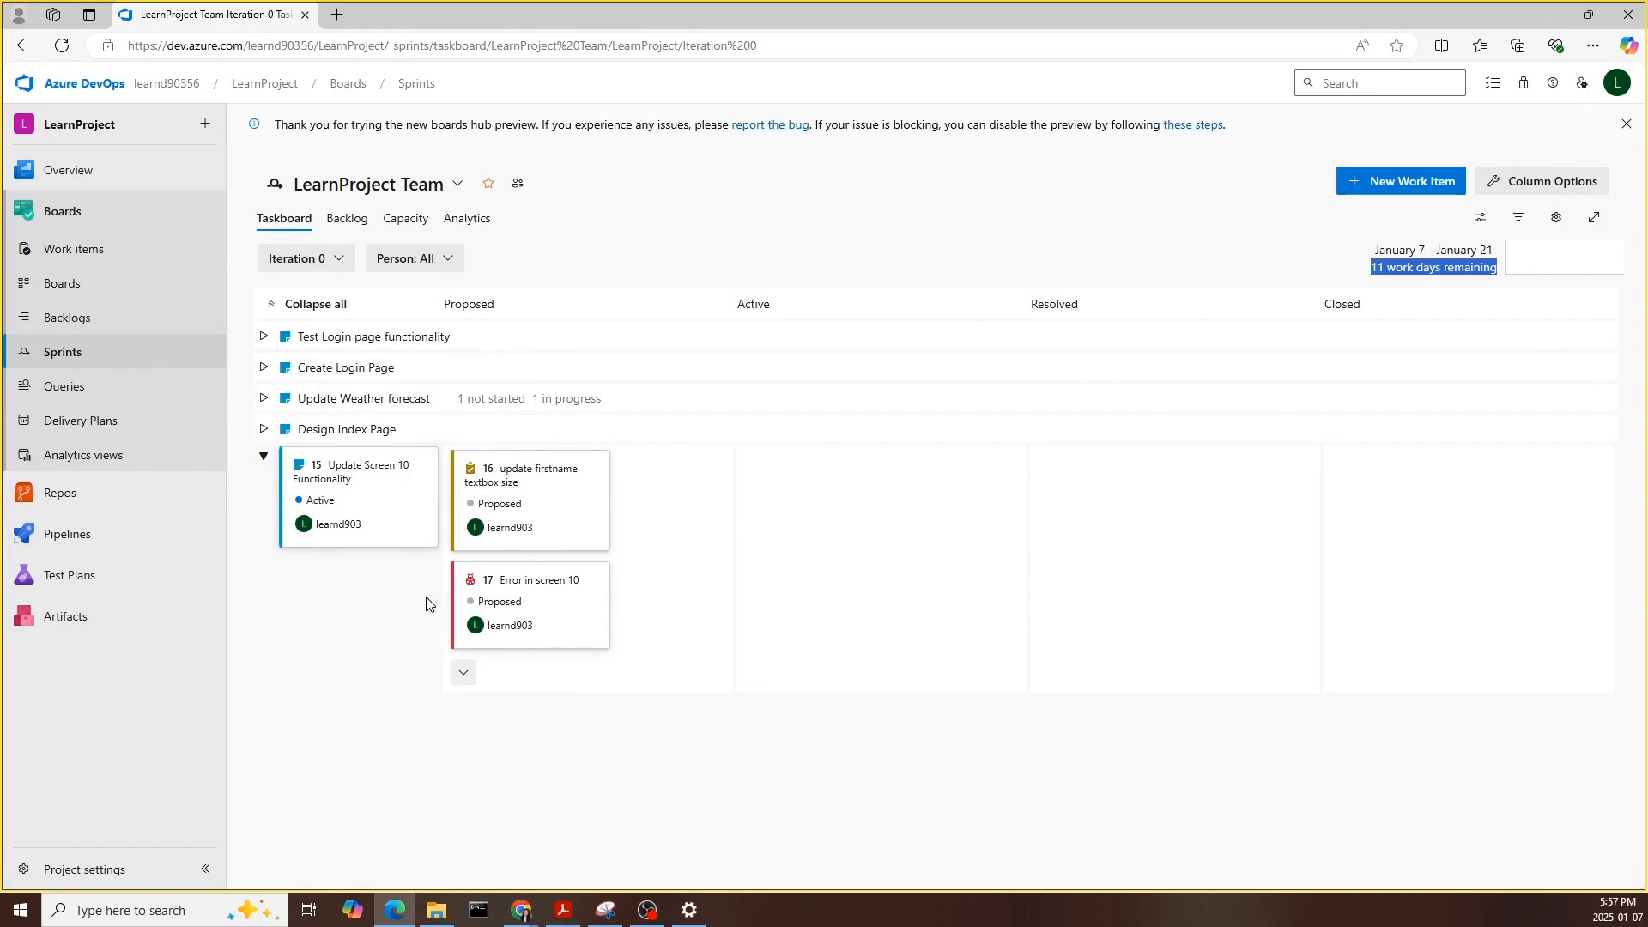
{"action": "left_click", "coordinate": [350, 222]}
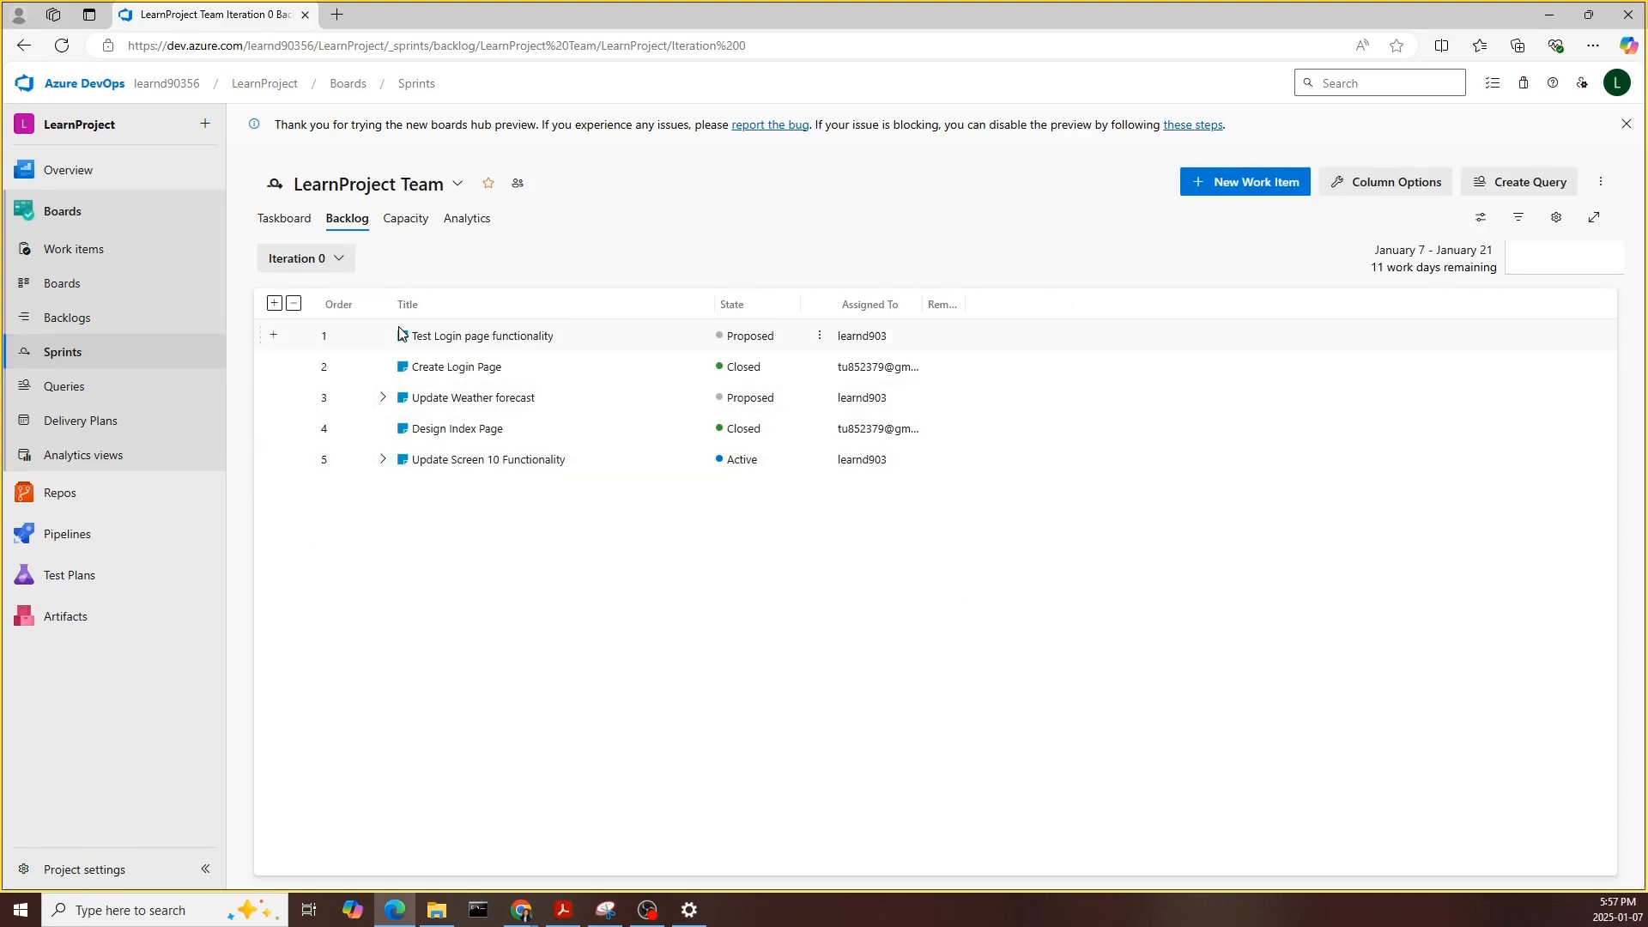
{"action": "left_click", "coordinate": [383, 398]}
{"action": "left_click", "coordinate": [383, 520]}
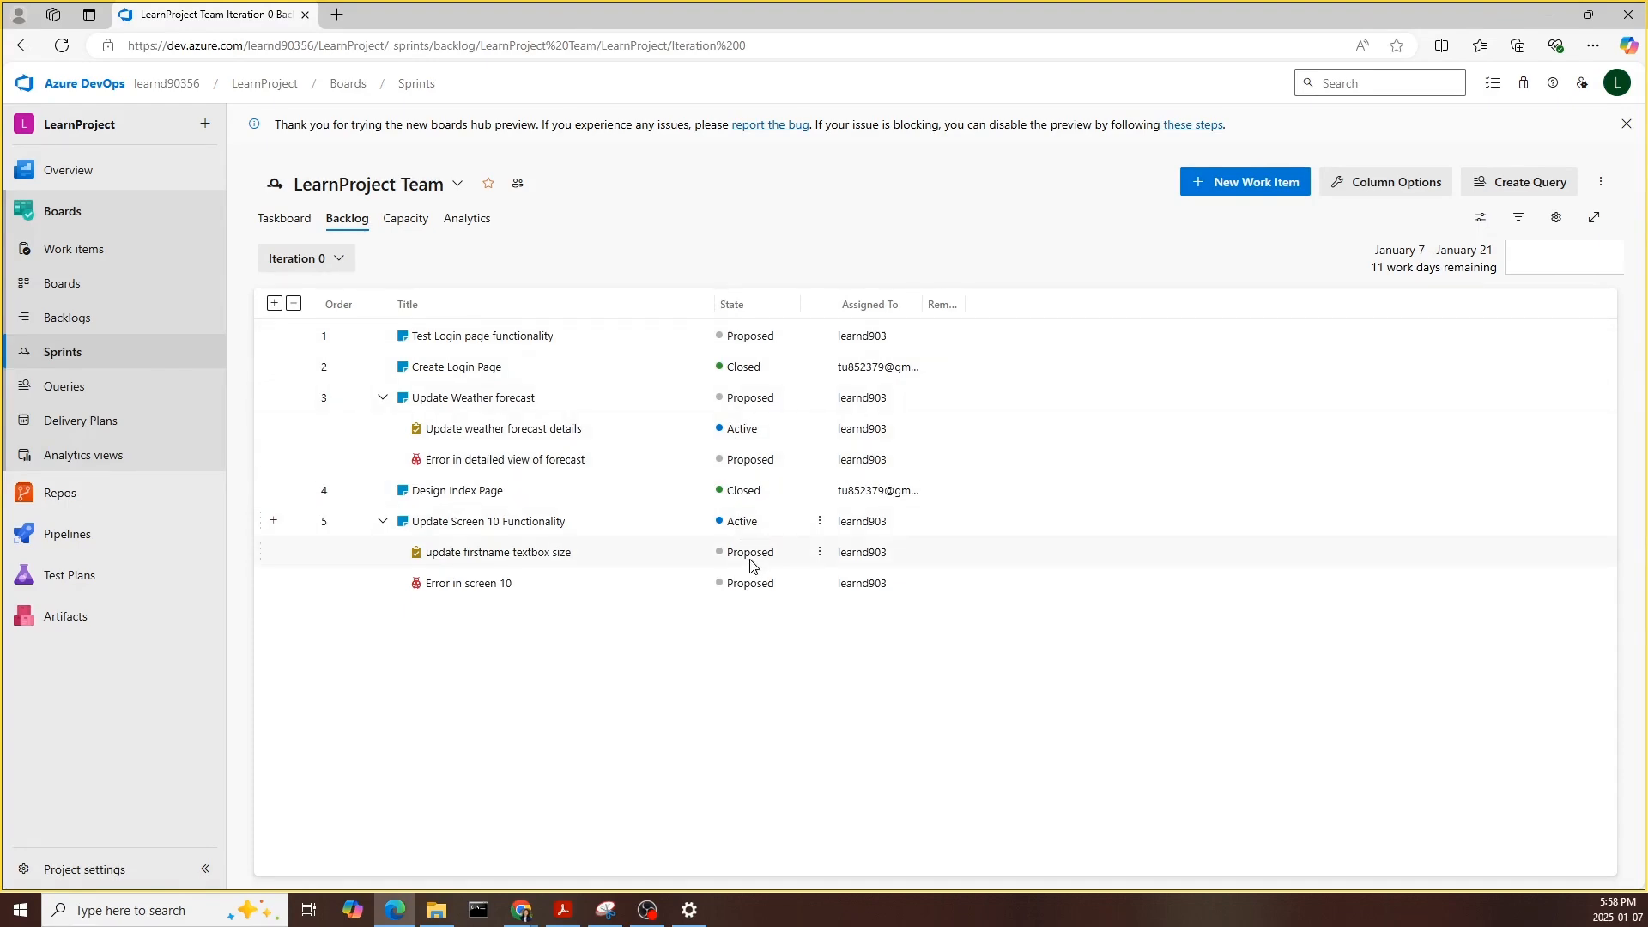
- In the sprint's capacity settings, give the first team member a day off on 1/9/2025 and set their activity to Development
{"action": "left_click", "coordinate": [407, 220]}
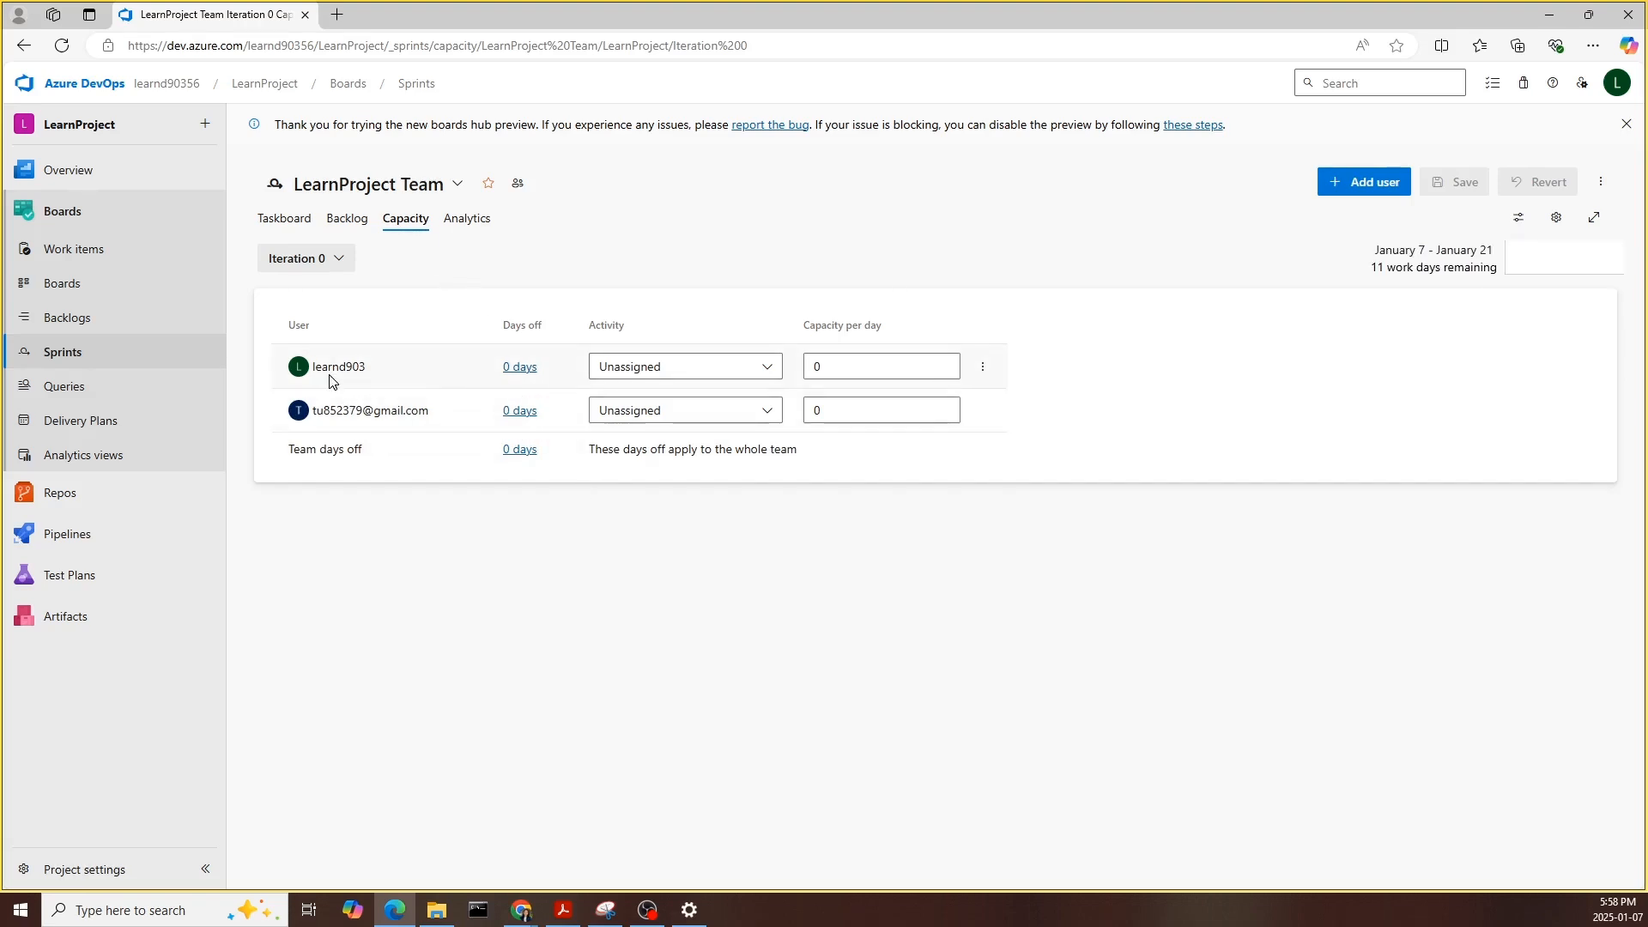
{"action": "left_click", "coordinate": [524, 371]}
{"action": "left_click", "coordinate": [700, 494]}
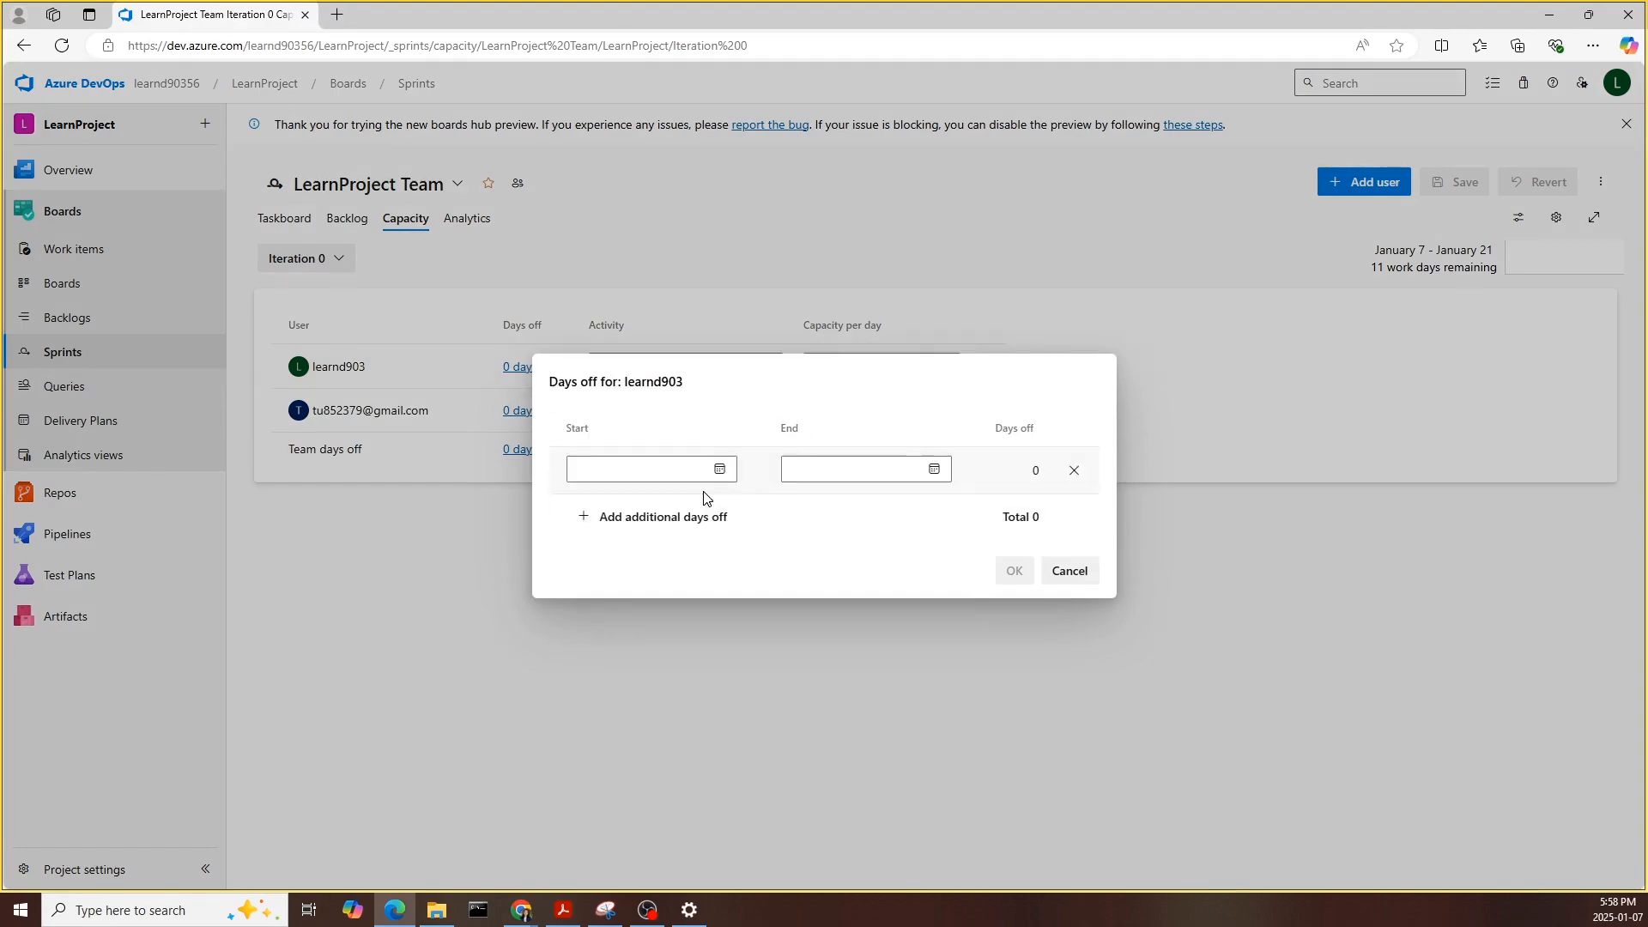
{"action": "left_click", "coordinate": [719, 470]}
{"action": "left_click", "coordinate": [685, 581]}
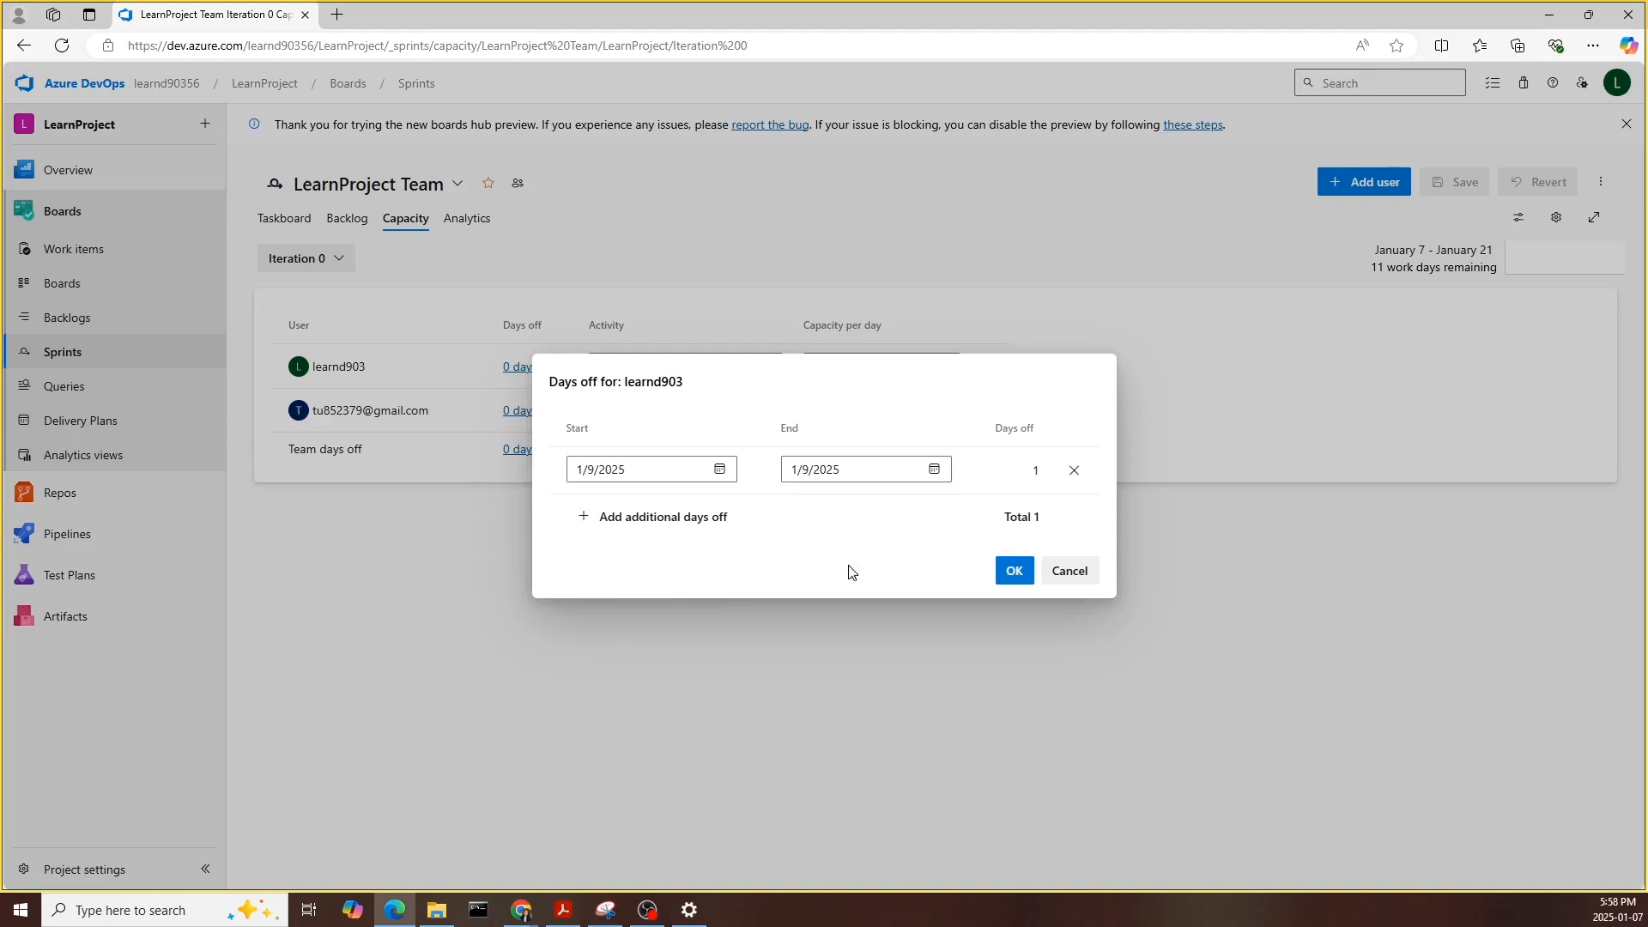
{"action": "left_click", "coordinate": [1013, 570]}
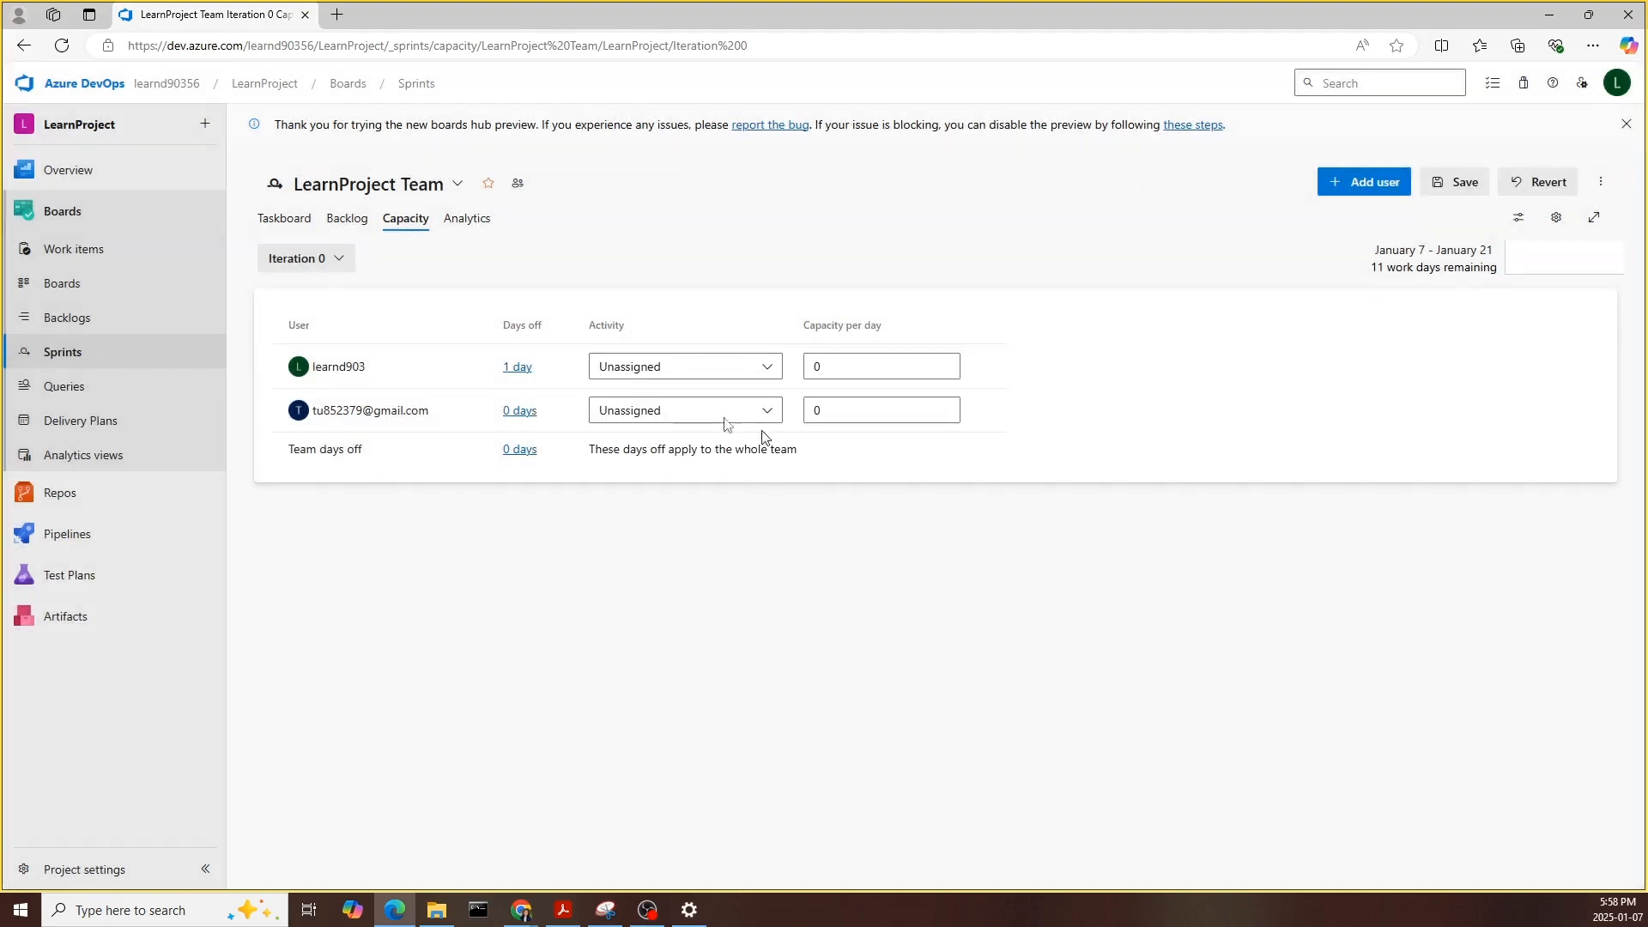
{"action": "left_click", "coordinate": [711, 376]}
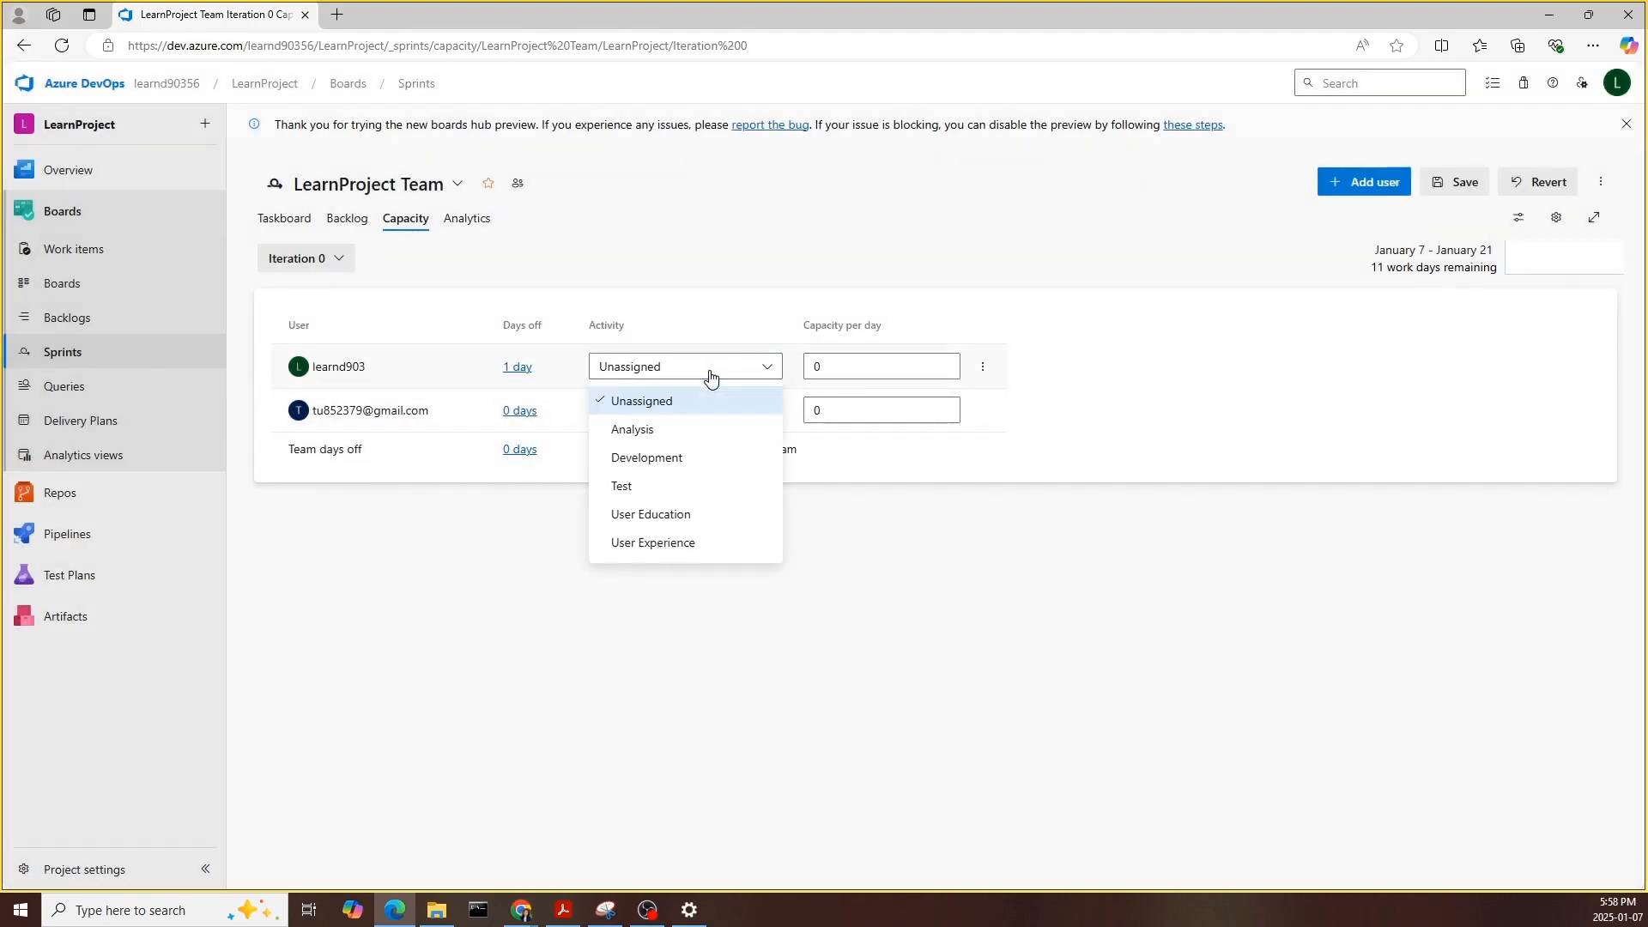
{"action": "left_click", "coordinate": [711, 461]}
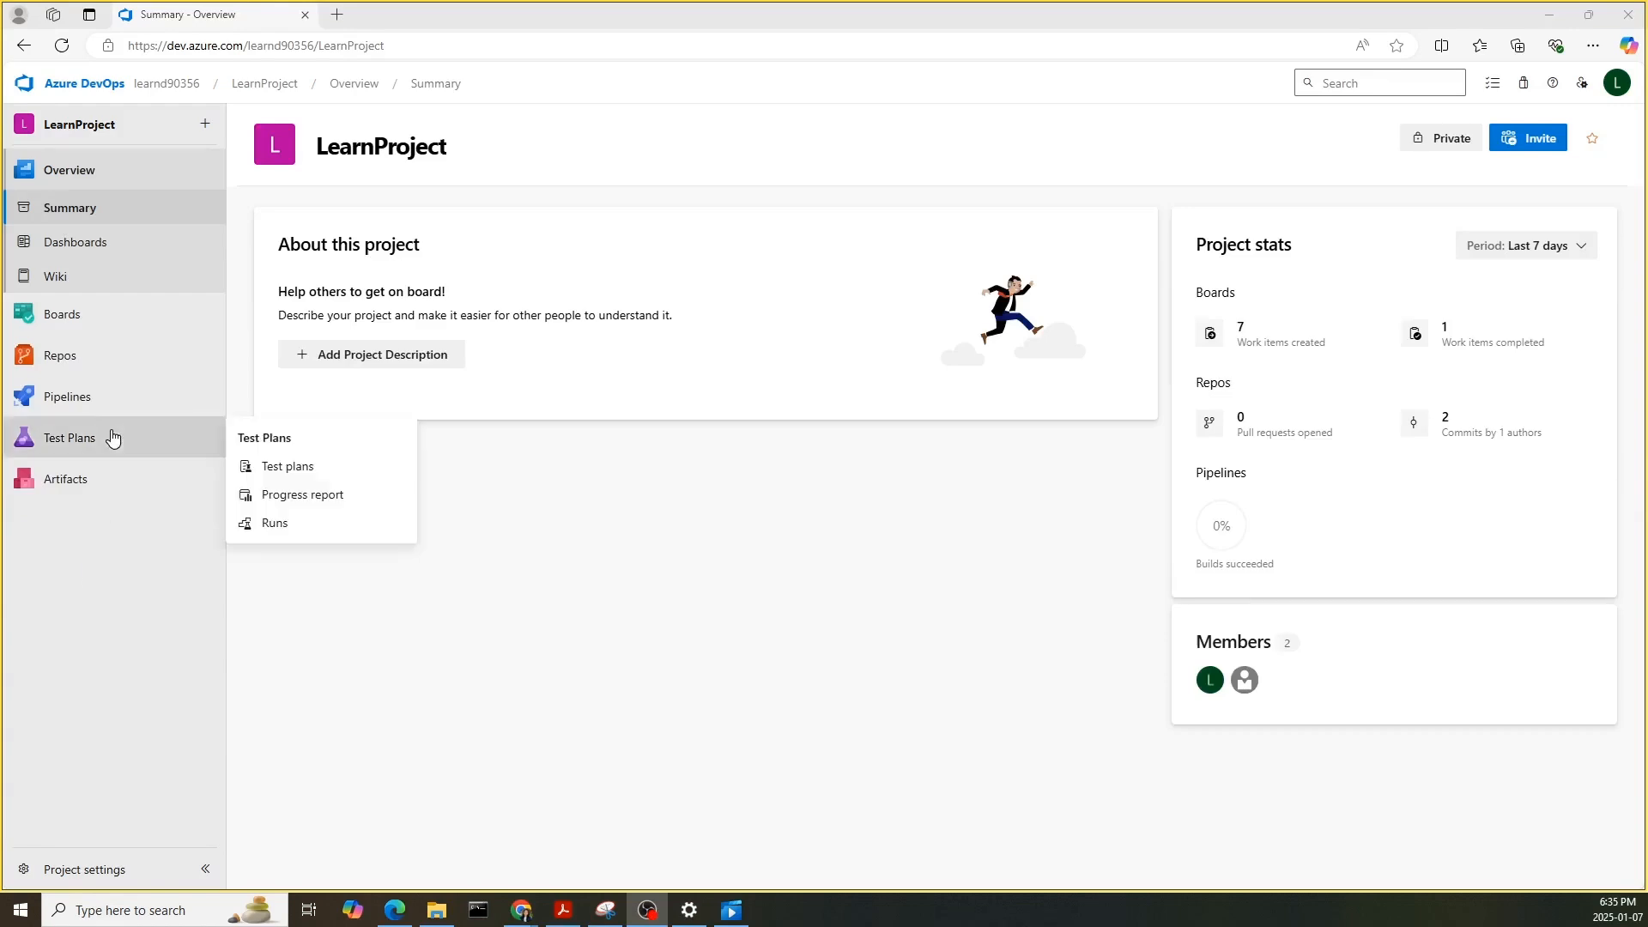
- In the project's Asp.net web API repository, open WeatherForecastController.cs from the Controllers folder of Asp.Net Core Web API
{"action": "left_click", "coordinate": [64, 356]}
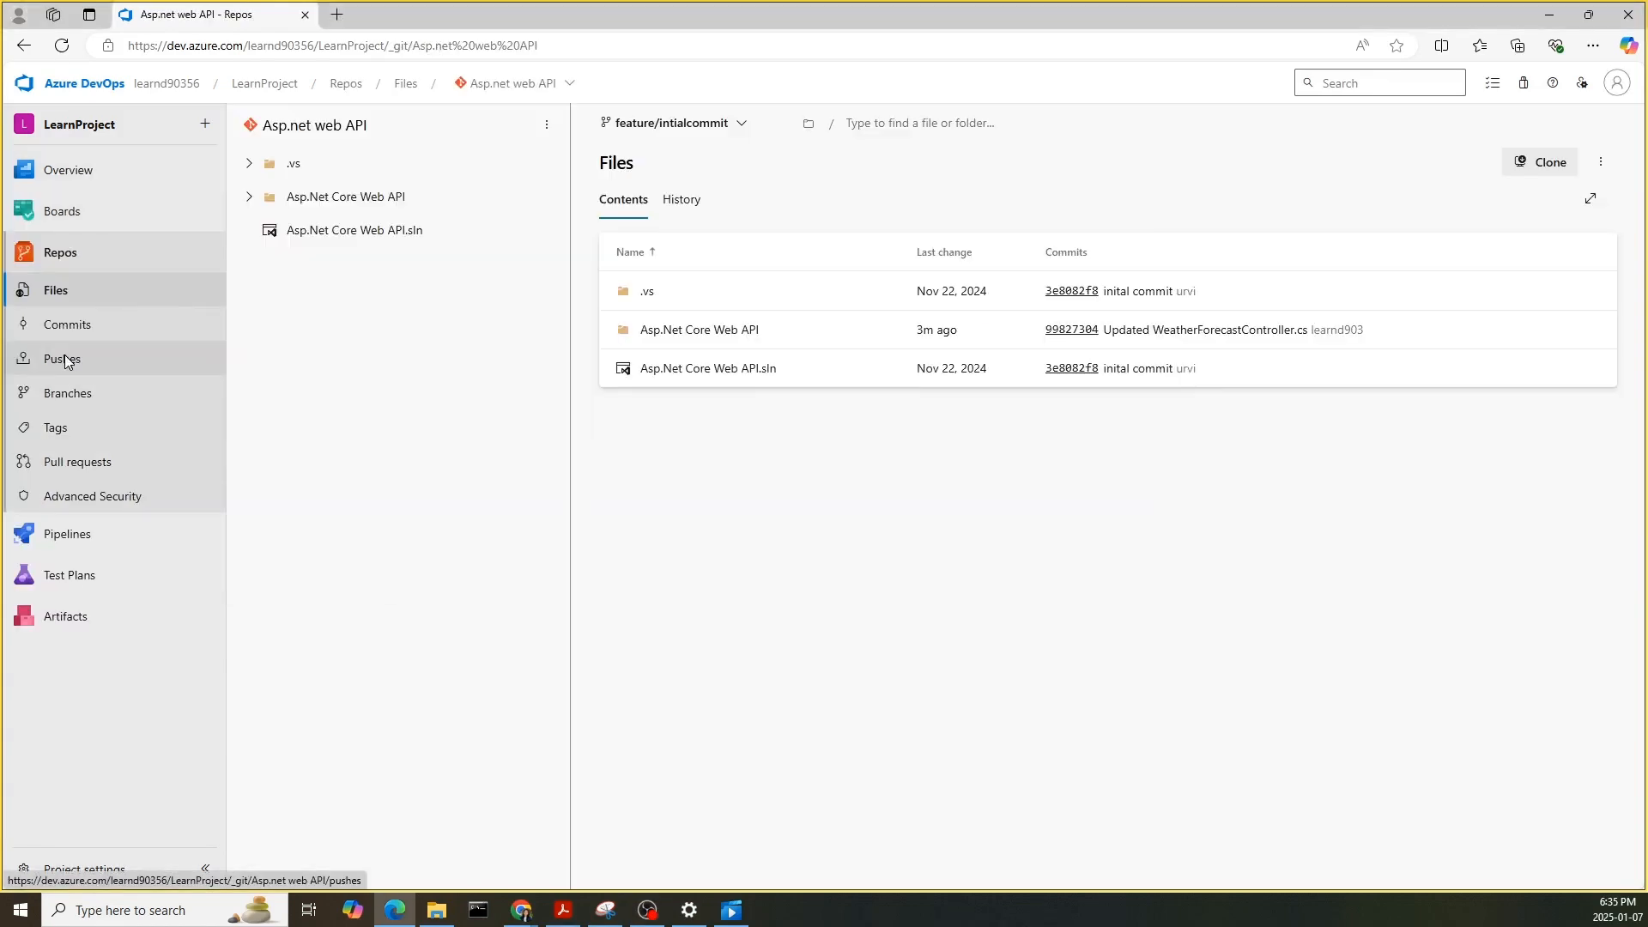
{"action": "left_click", "coordinate": [249, 196]}
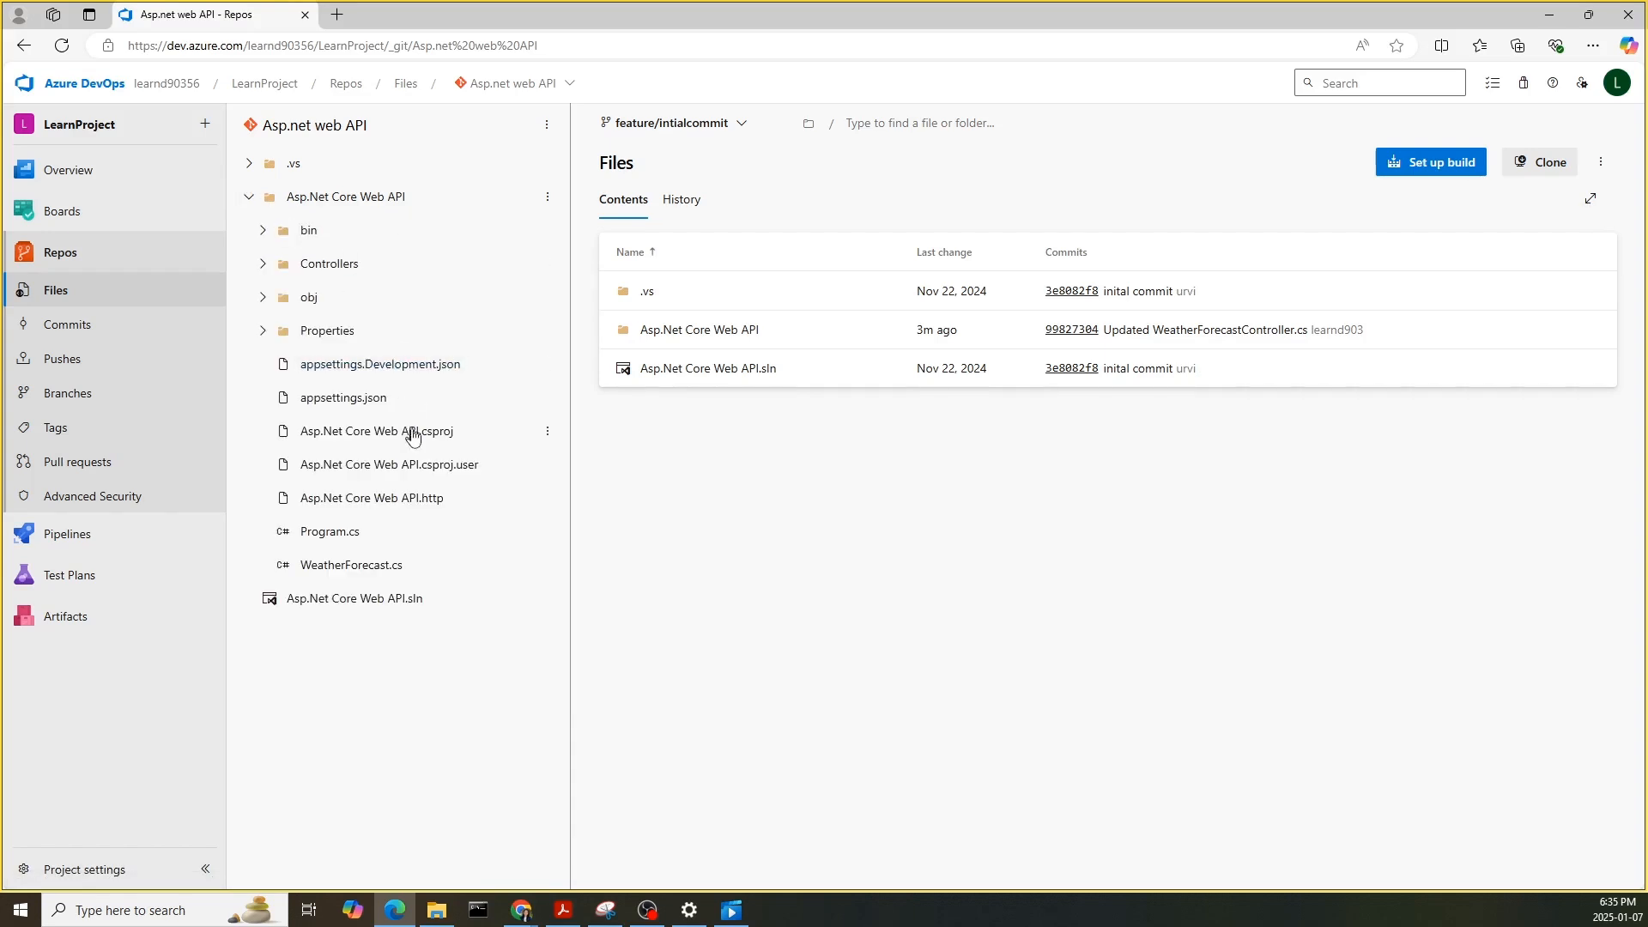
{"action": "left_click", "coordinate": [263, 263]}
{"action": "left_click", "coordinate": [390, 297]}
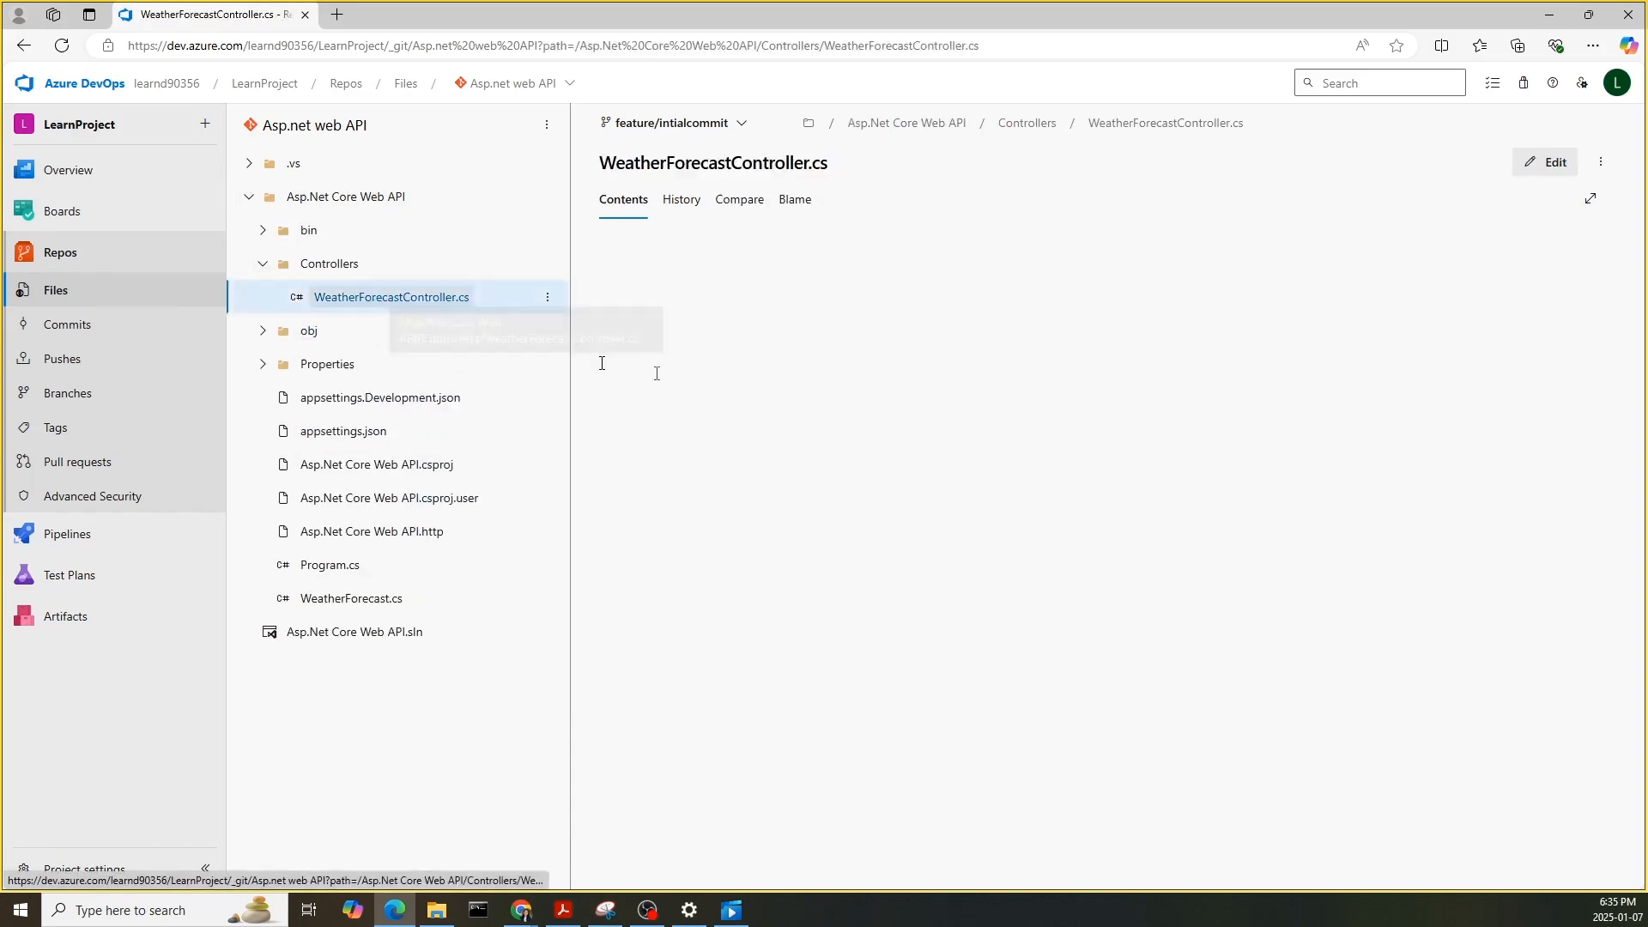
- Edit WeatherForecastController.cs so that the last string in the Summaries array reads "Thunderstorms"
{"action": "left_click", "coordinate": [1543, 163]}
{"action": "left_click", "coordinate": [1379, 380]}
{"action": "key", "text": "Left"}
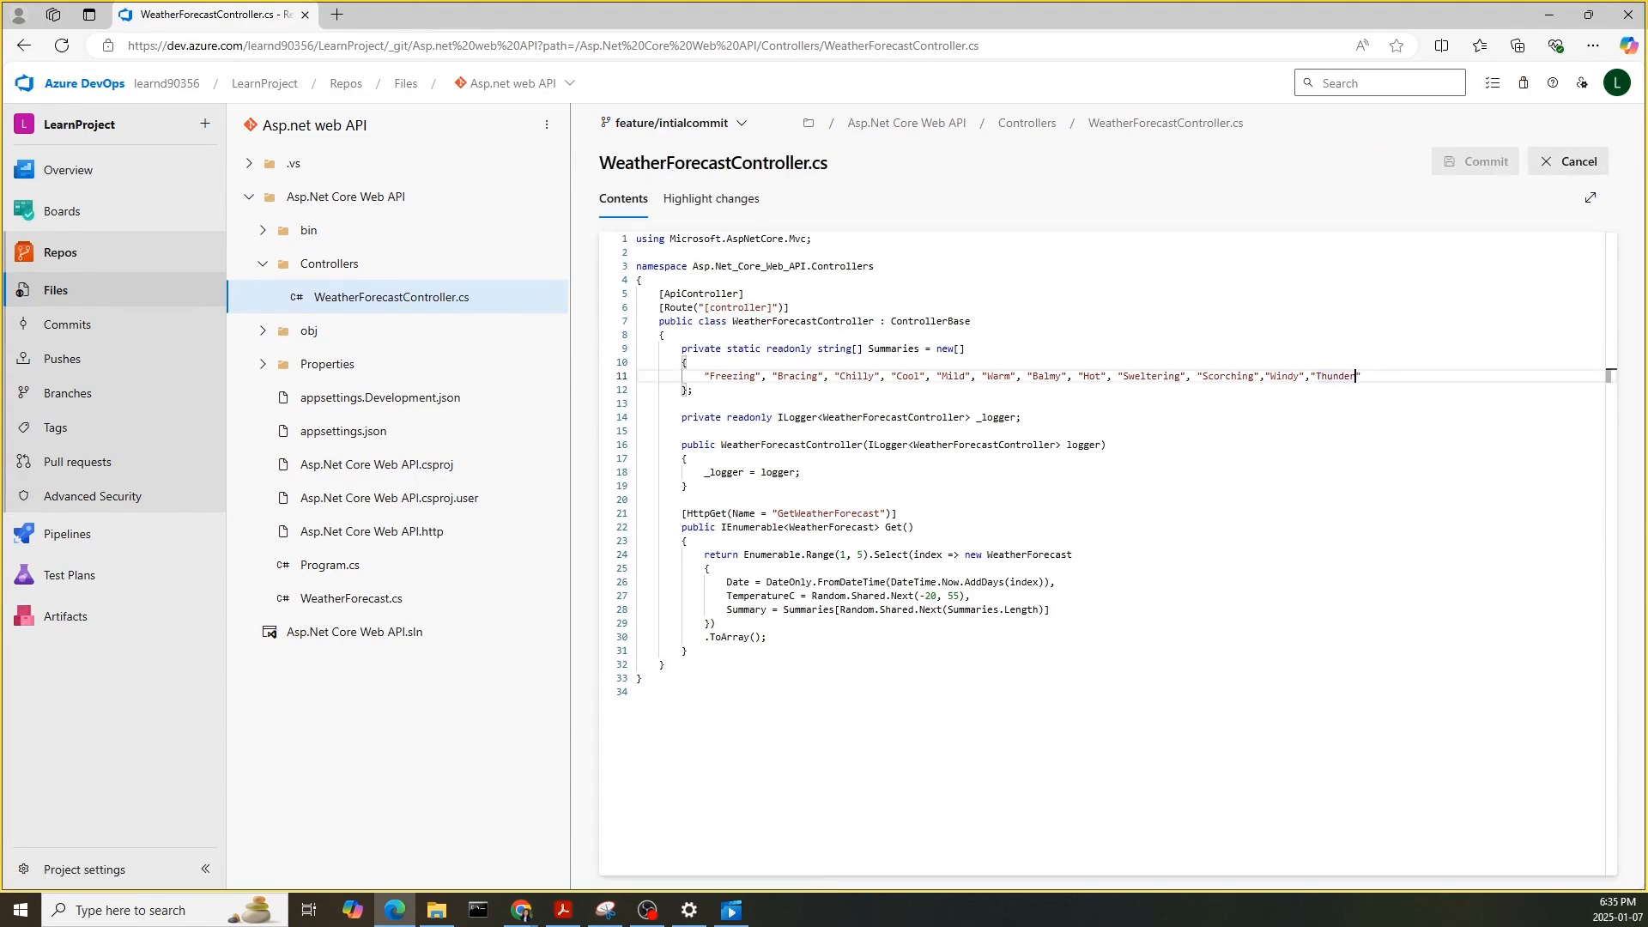
{"action": "type", "text": "storms"}
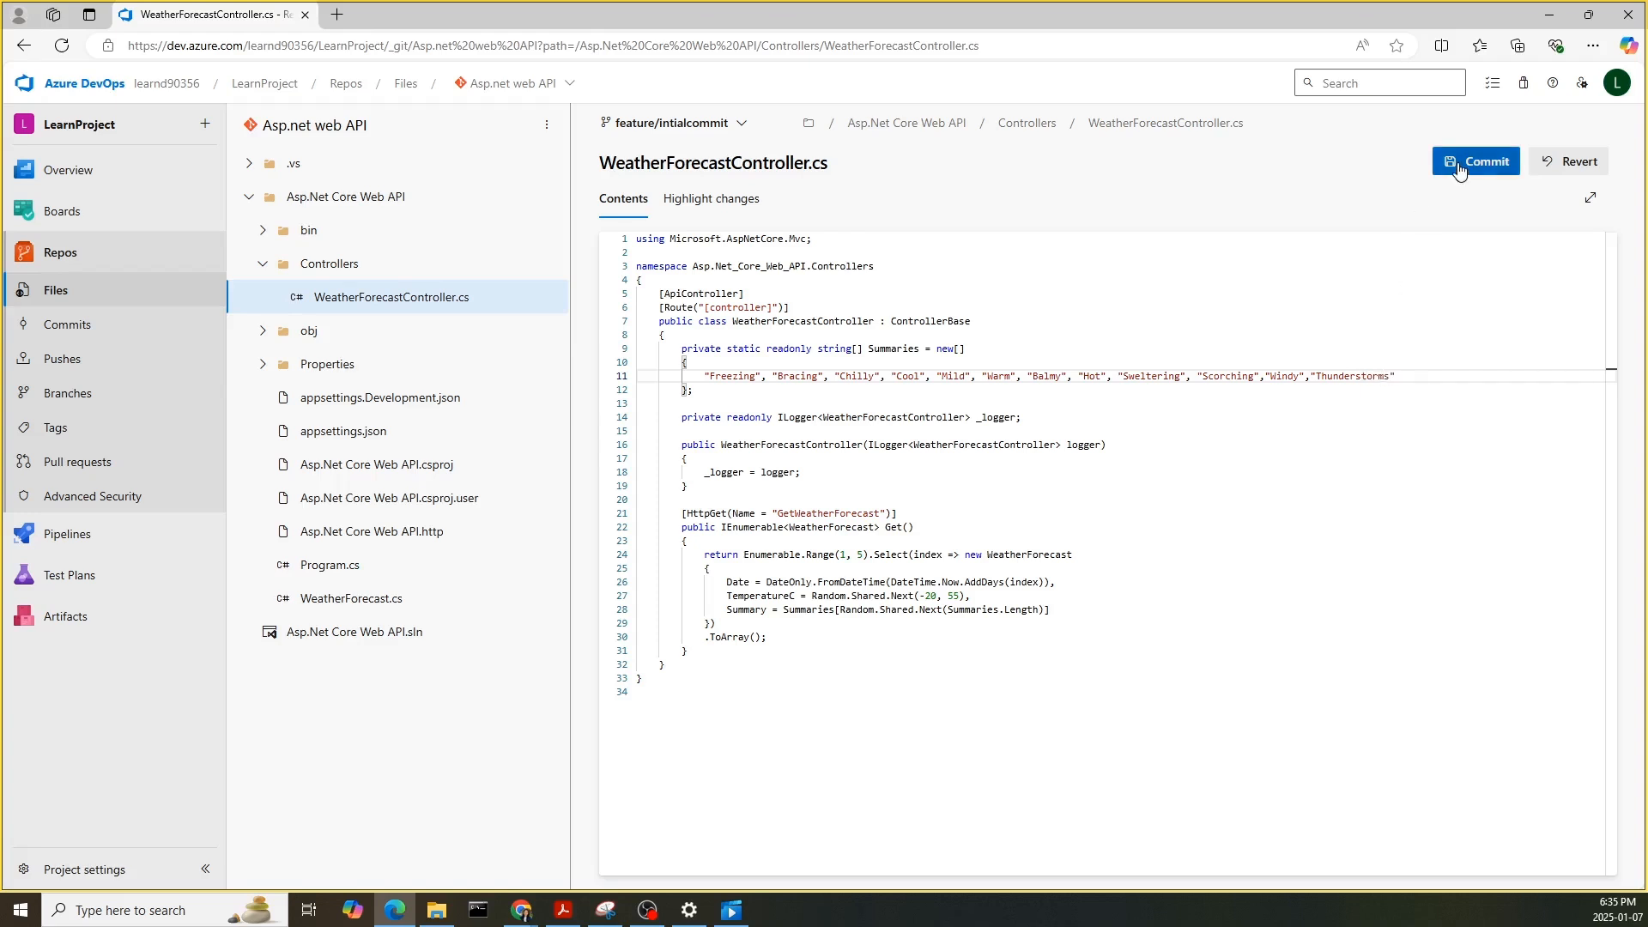
- Commit the change to the feature/intialcommit branch with the comment "Updated string value", linked to Task 13: Update weather forecast details
{"action": "left_click", "coordinate": [1457, 164]}
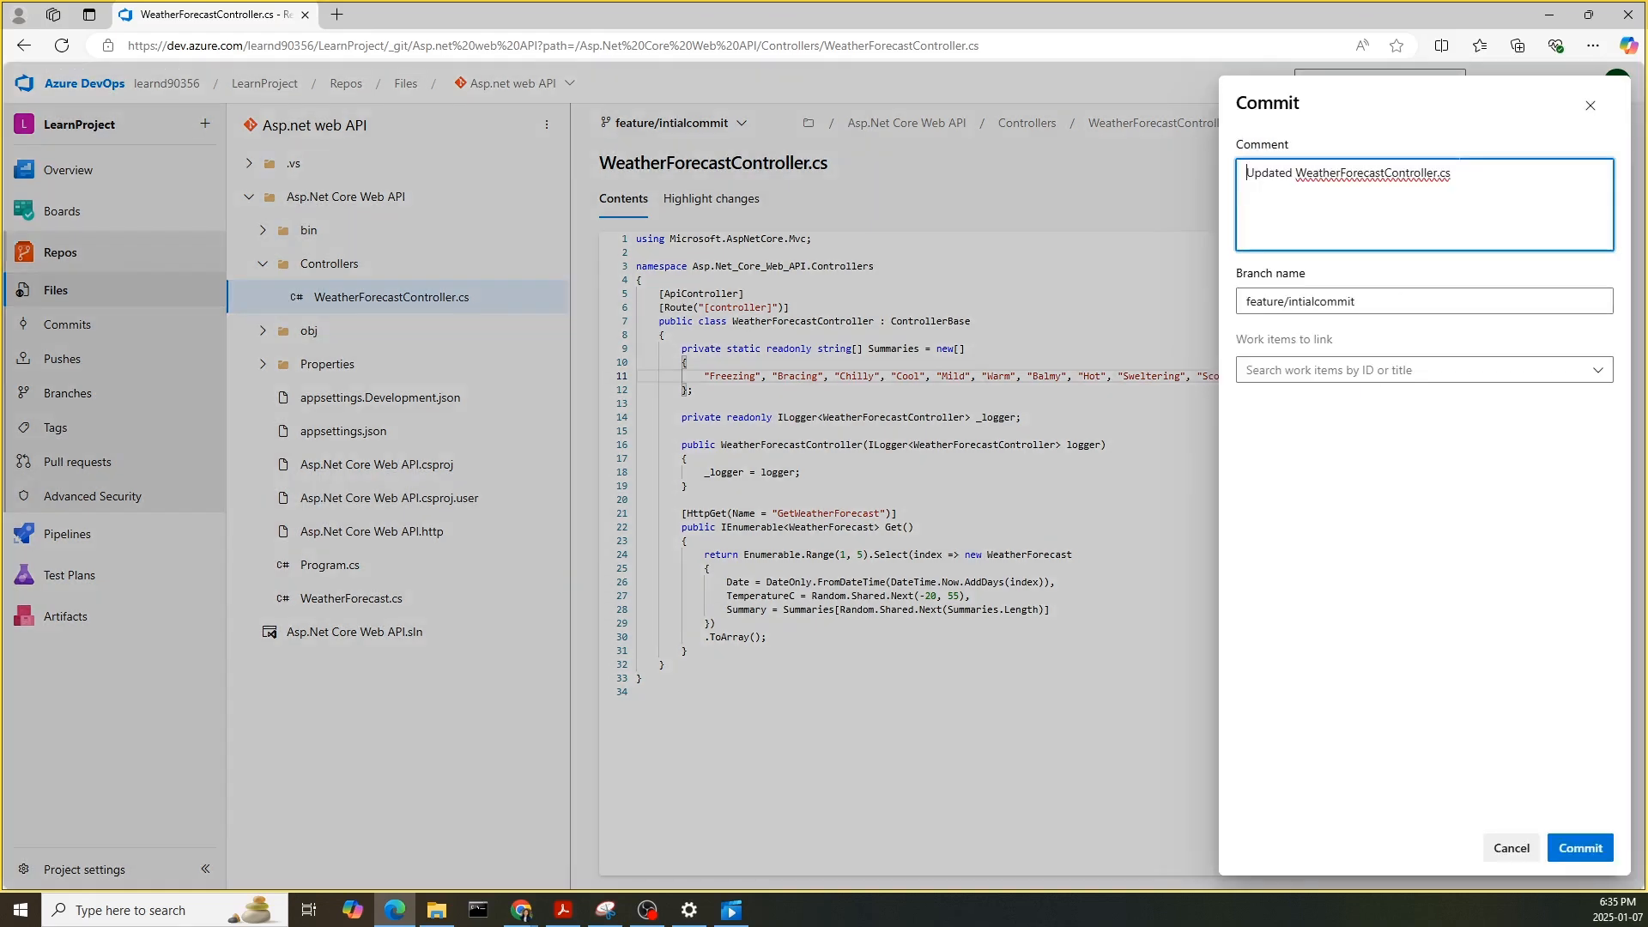
{"action": "left_click", "coordinate": [1609, 378]}
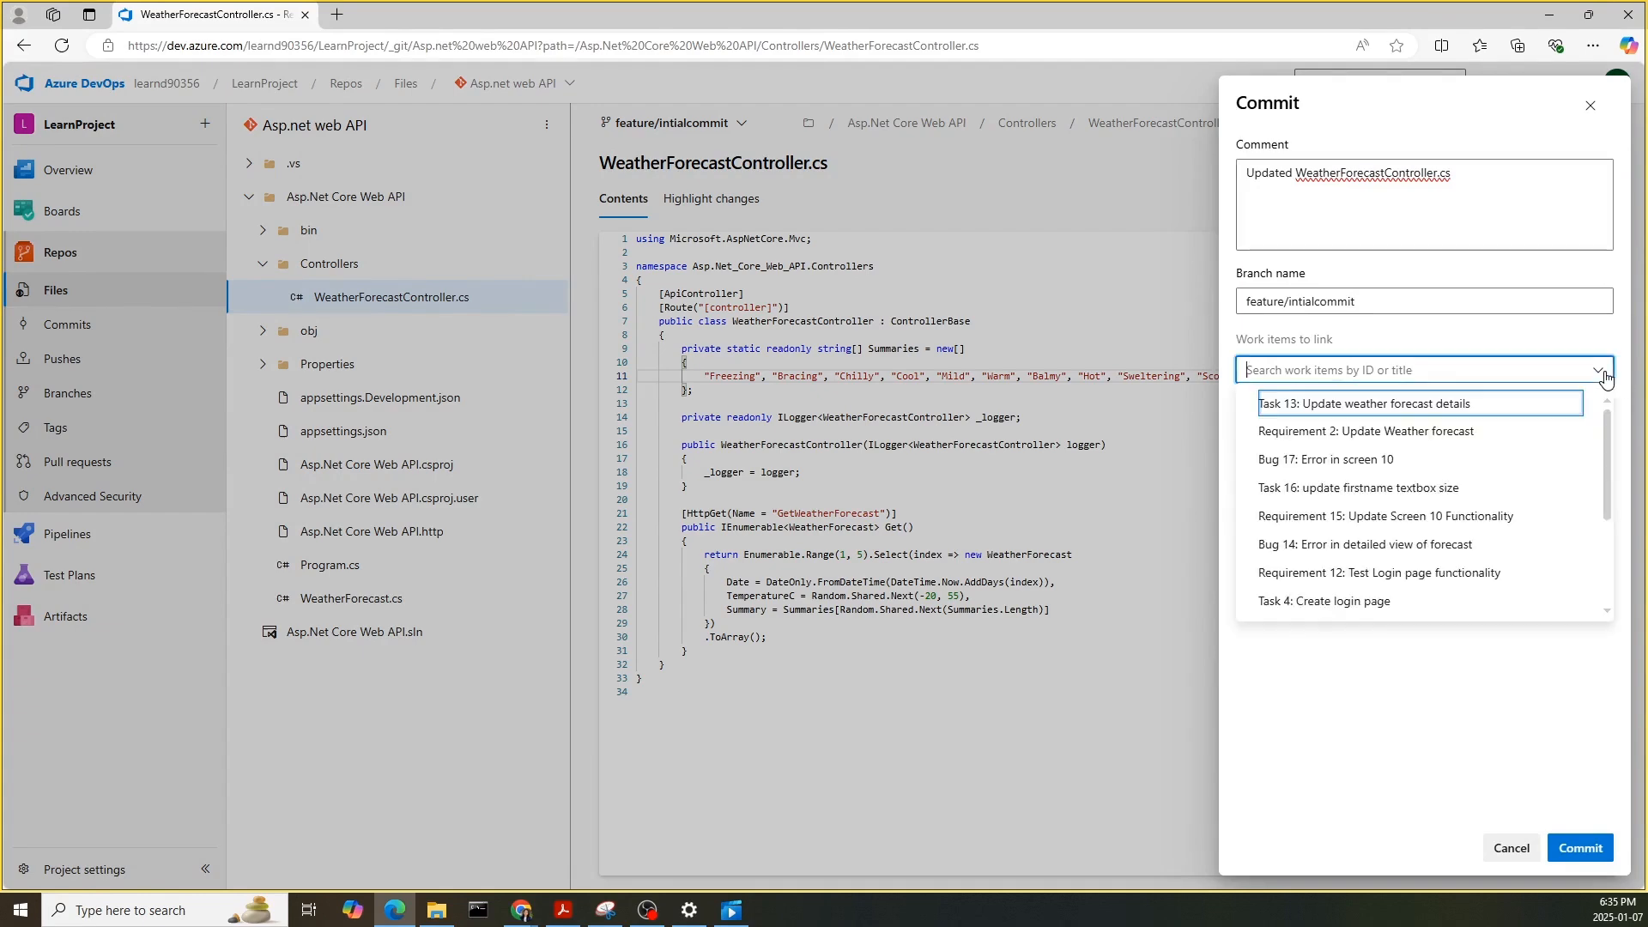
{"action": "left_click", "coordinate": [1358, 404]}
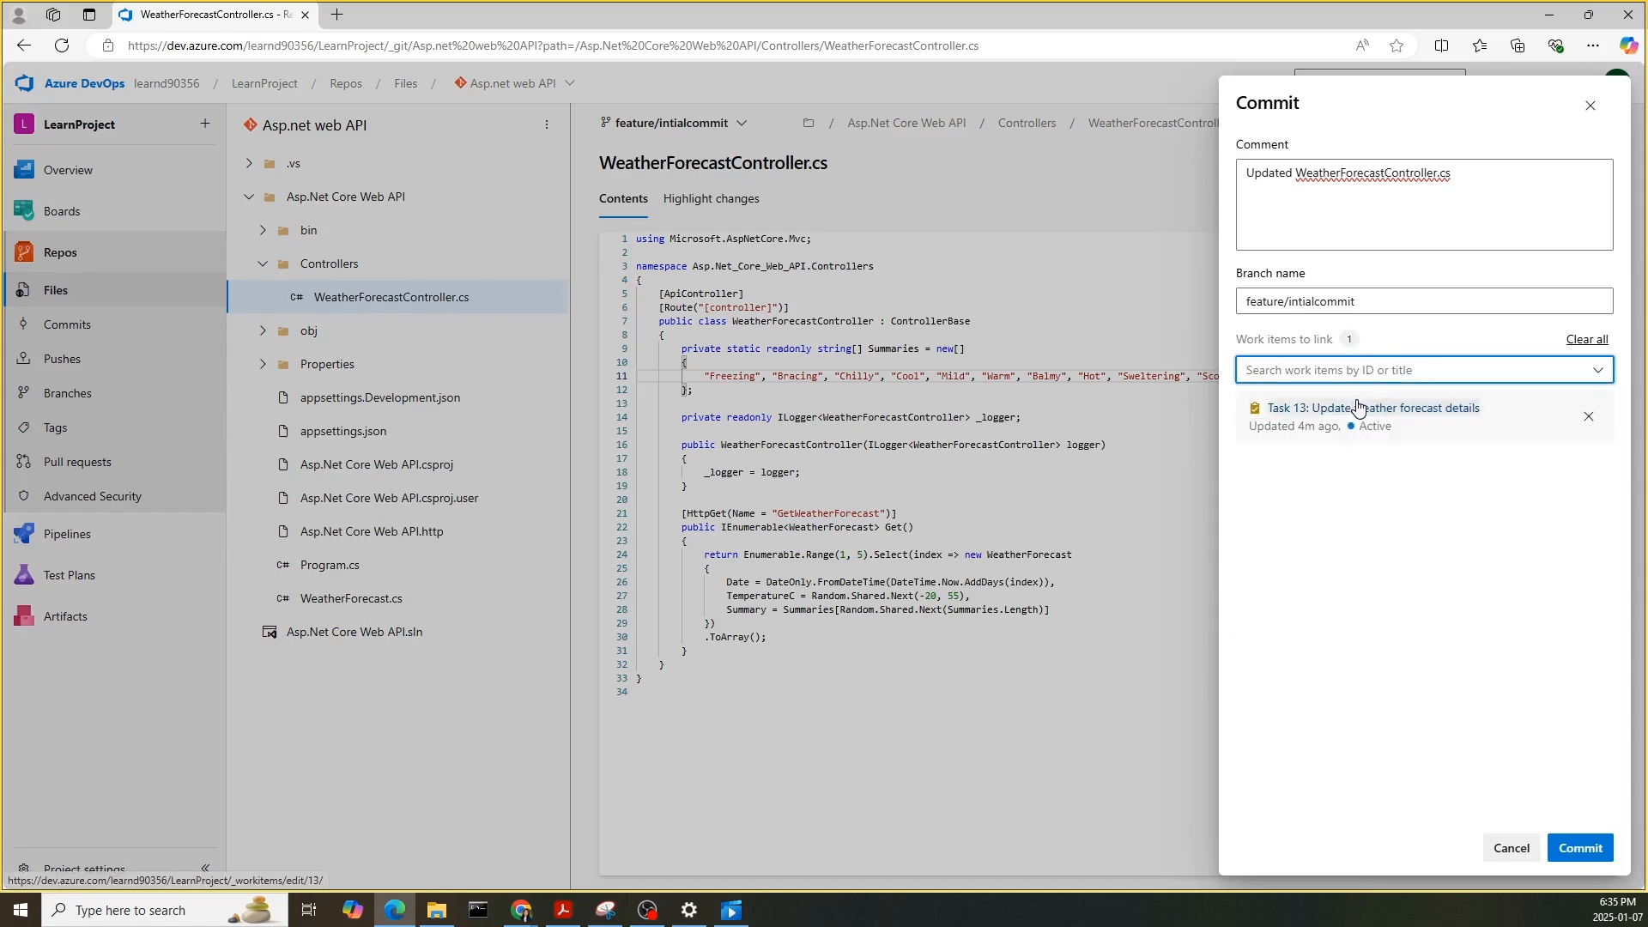
{"action": "left_click", "coordinate": [1579, 847]}
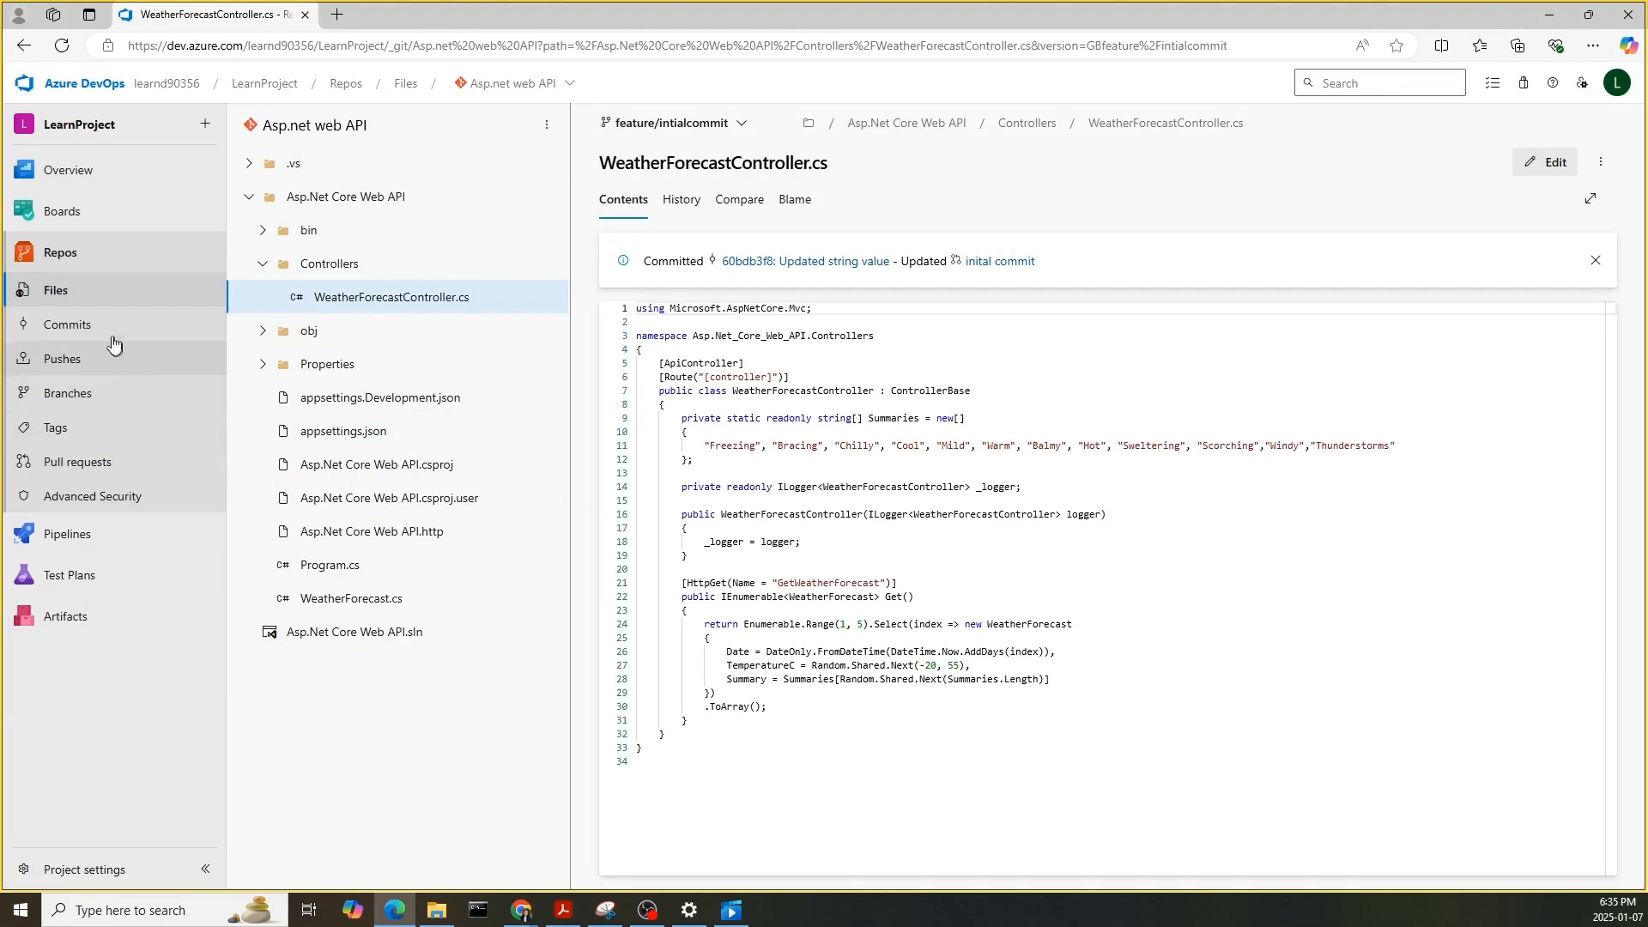
- Open task 13, Update weather forecast details, from the work items, examine its linked commits under Development, and collapse Related Work
{"action": "mouse_move", "coordinate": [75, 218]}
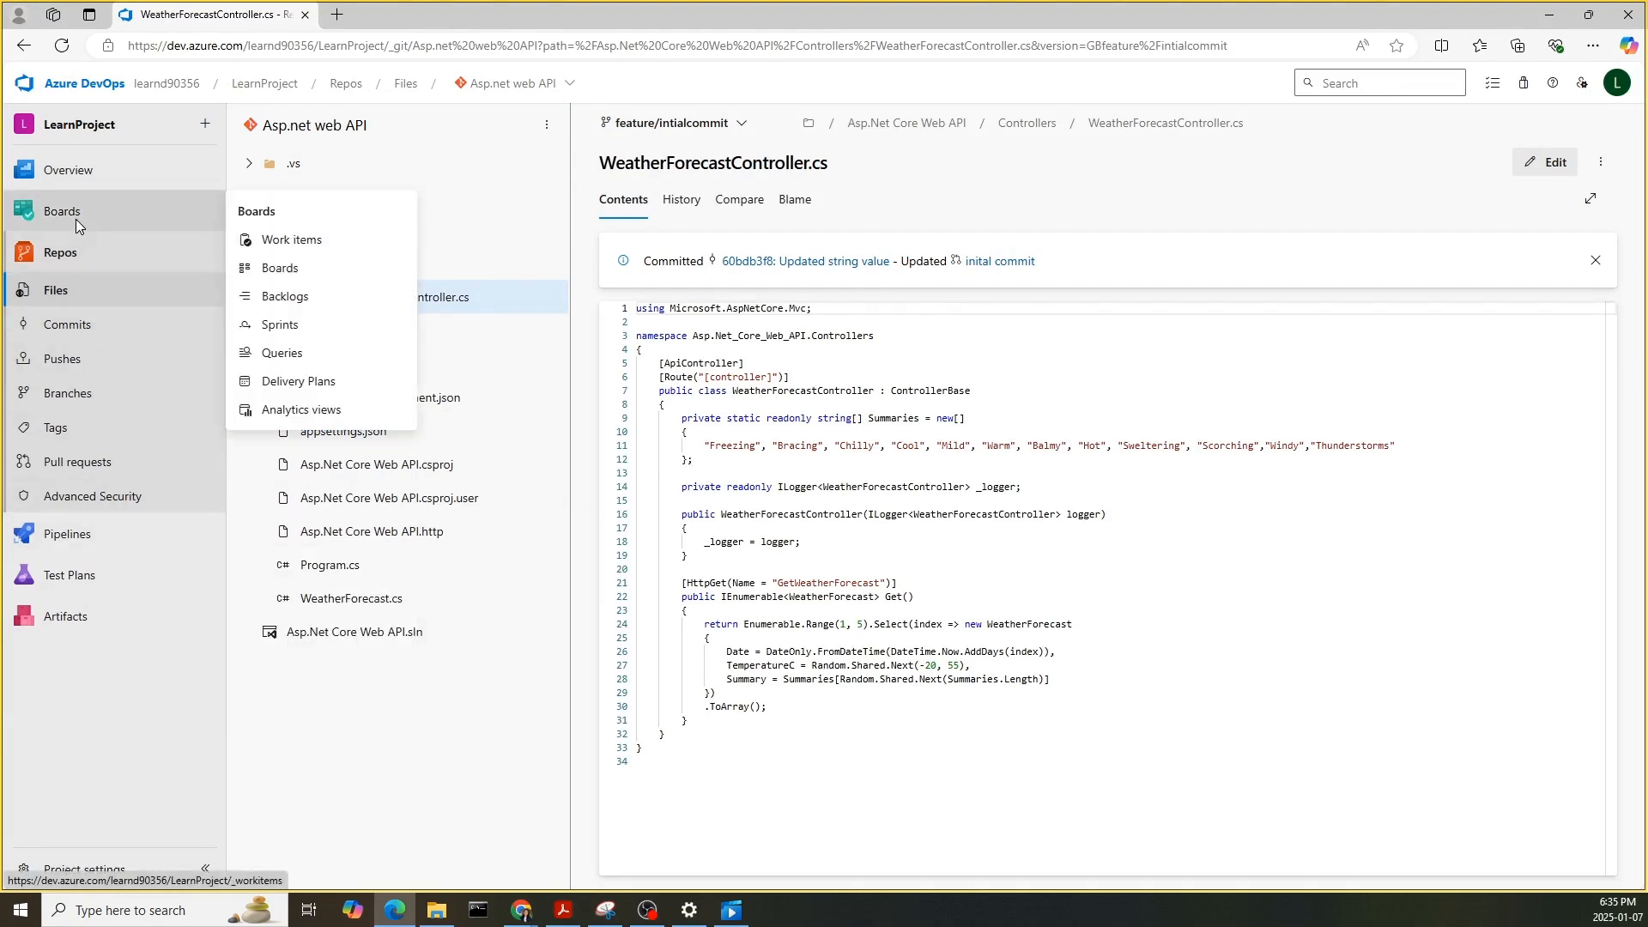
{"action": "left_click", "coordinate": [282, 241]}
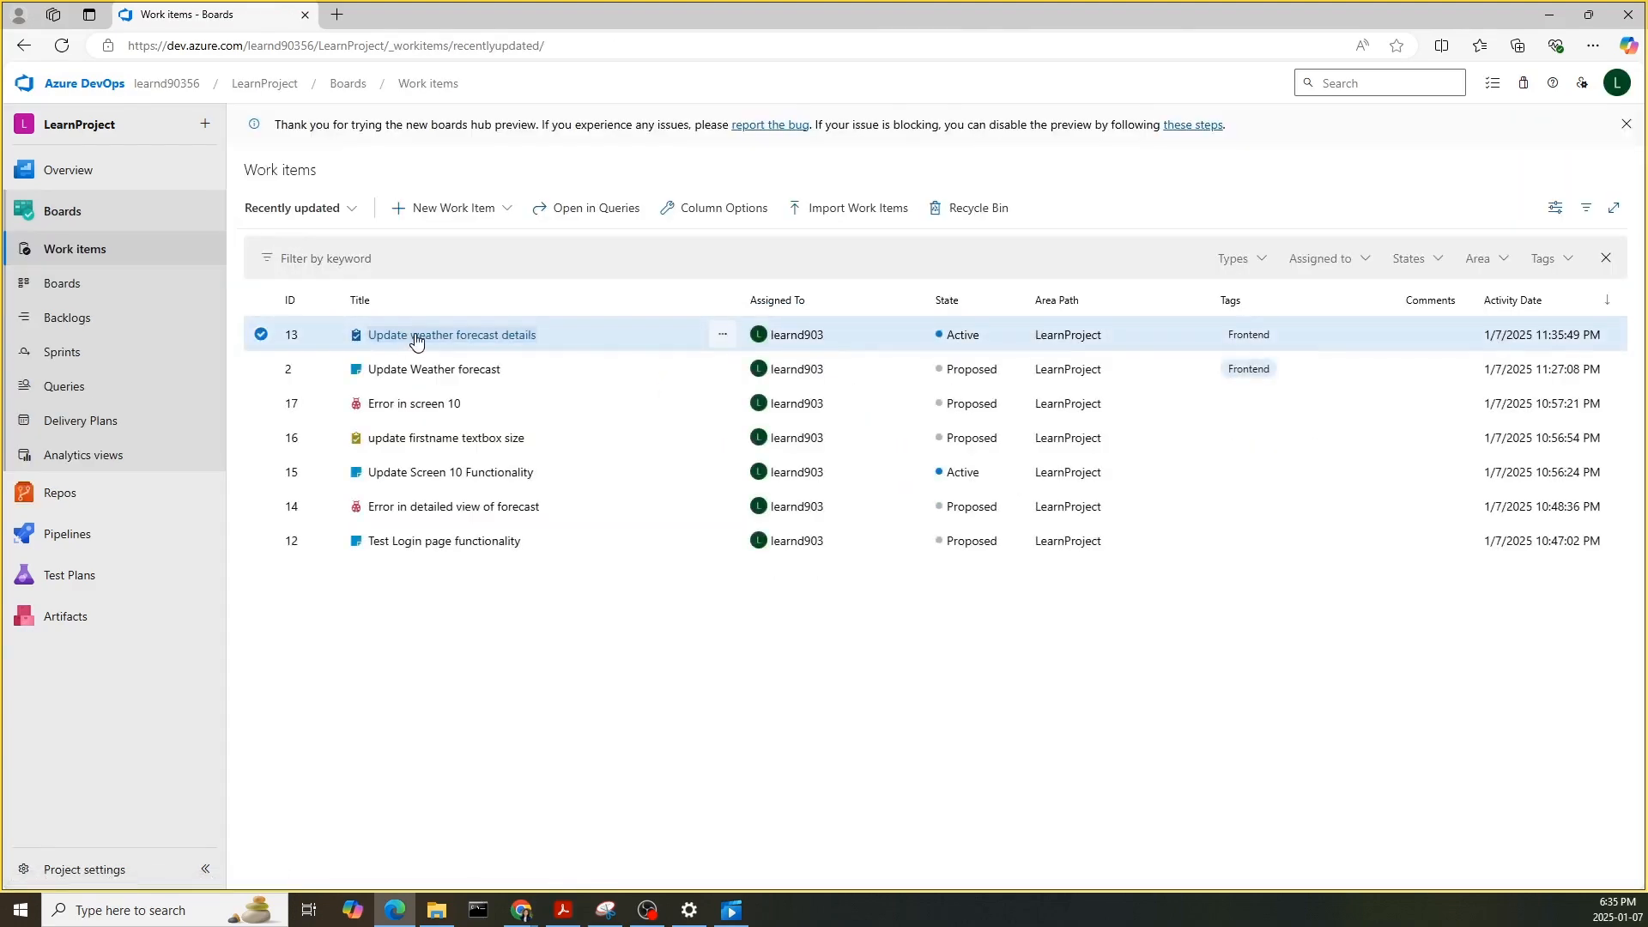
{"action": "left_click", "coordinate": [419, 336]}
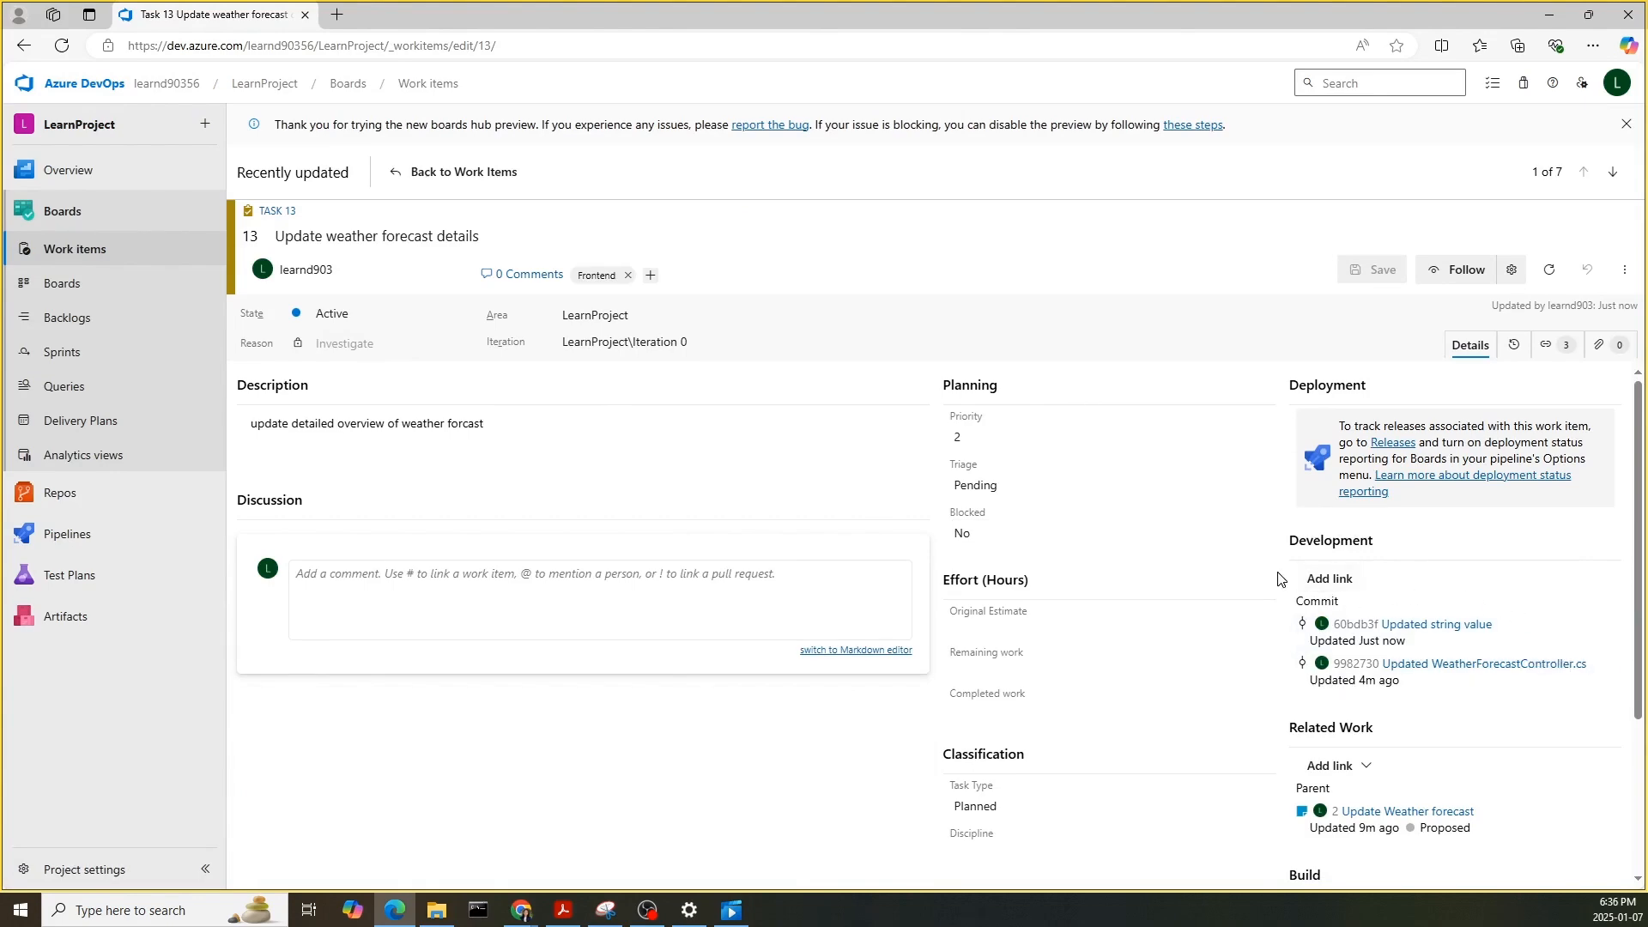
{"action": "left_click_drag", "start_coordinate": [1280, 579], "coordinate": [1463, 654]}
{"action": "left_click", "coordinate": [1500, 727]}
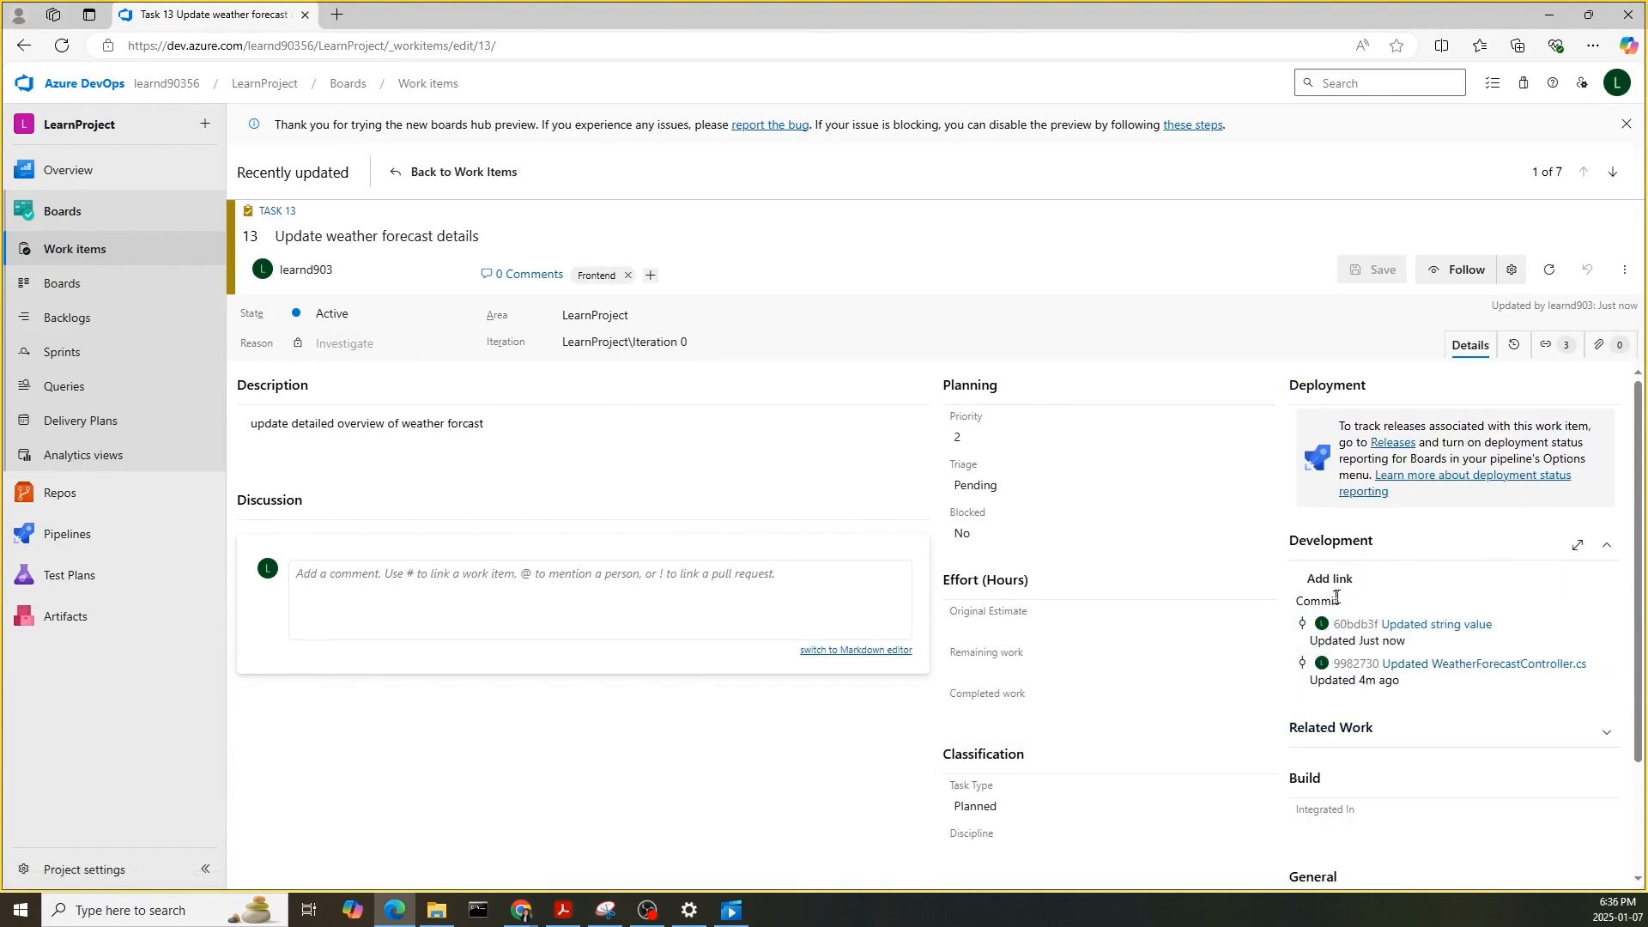